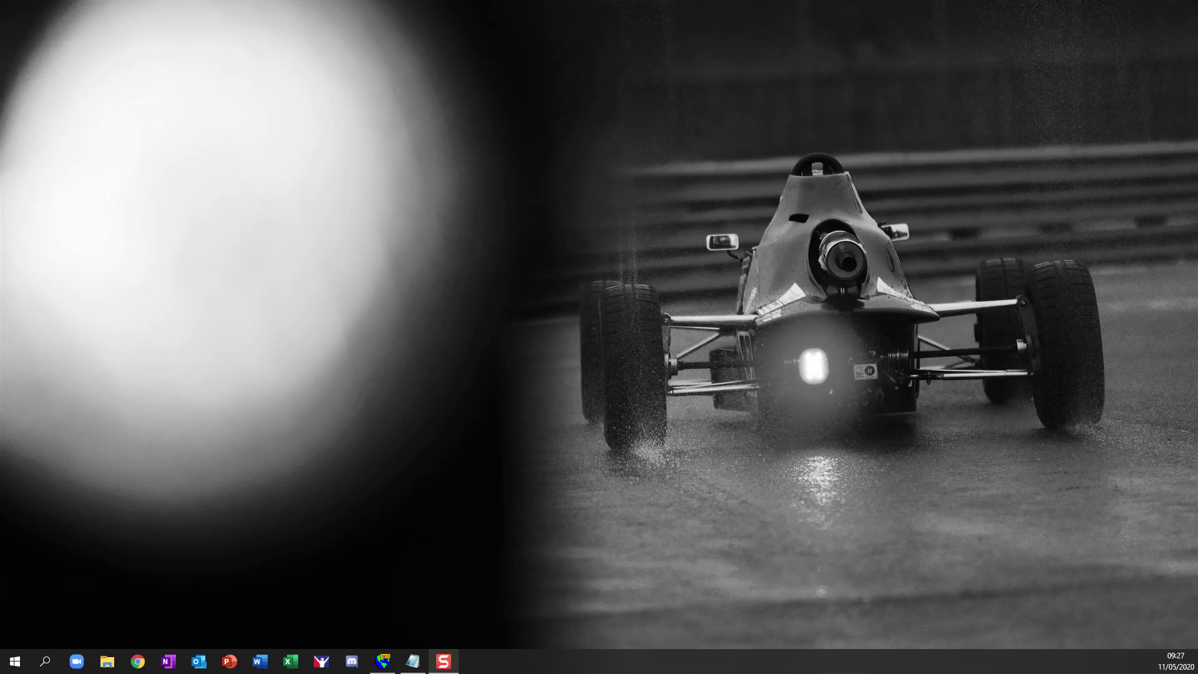
- Open the general math channels in RS2Analysis and bring up the GPS_MATH_CHANNELS notes in Notepad
left_click(383, 660)
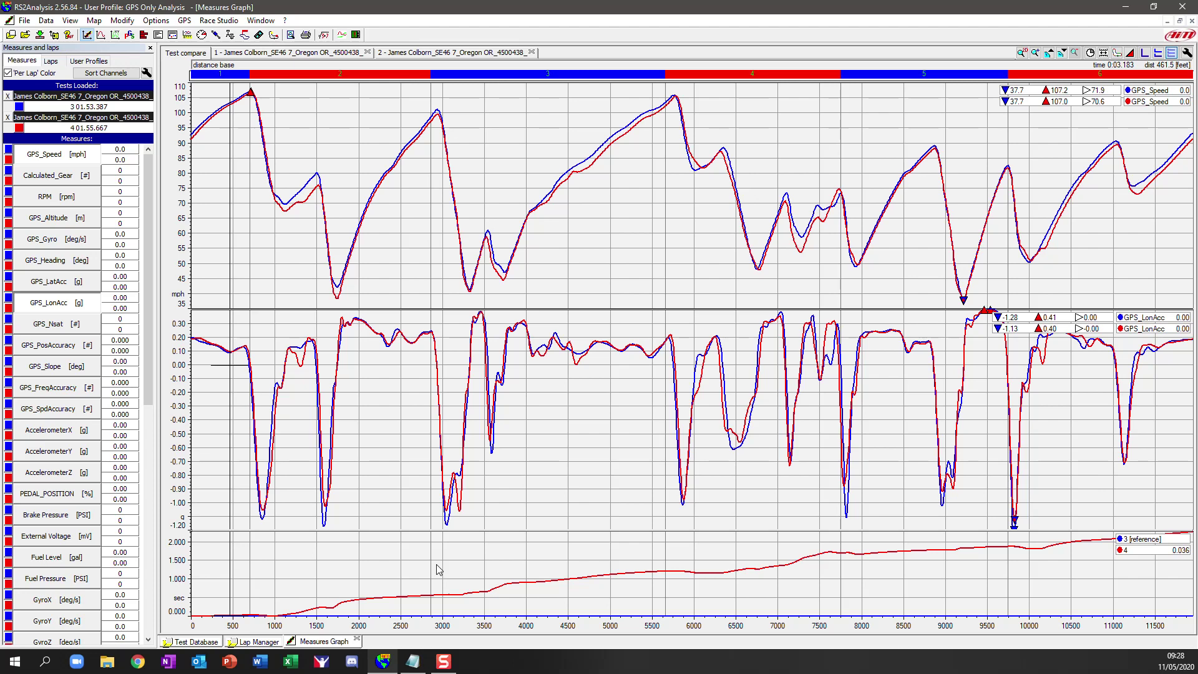
left_click(325, 36)
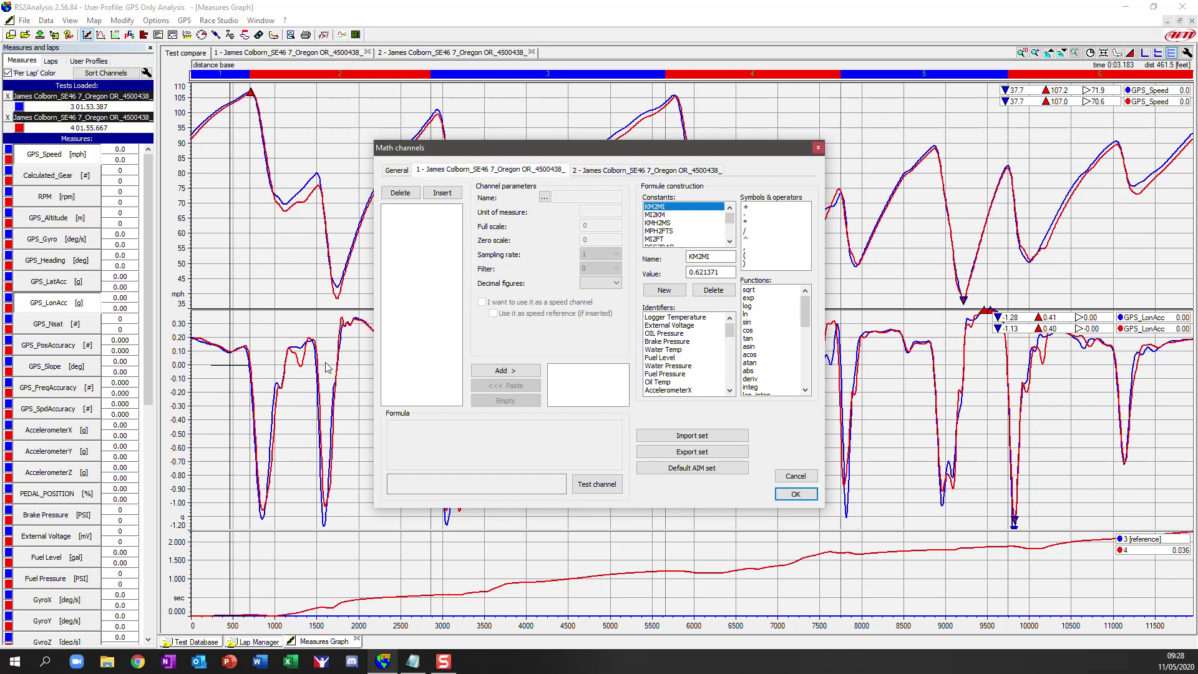
left_click(397, 170)
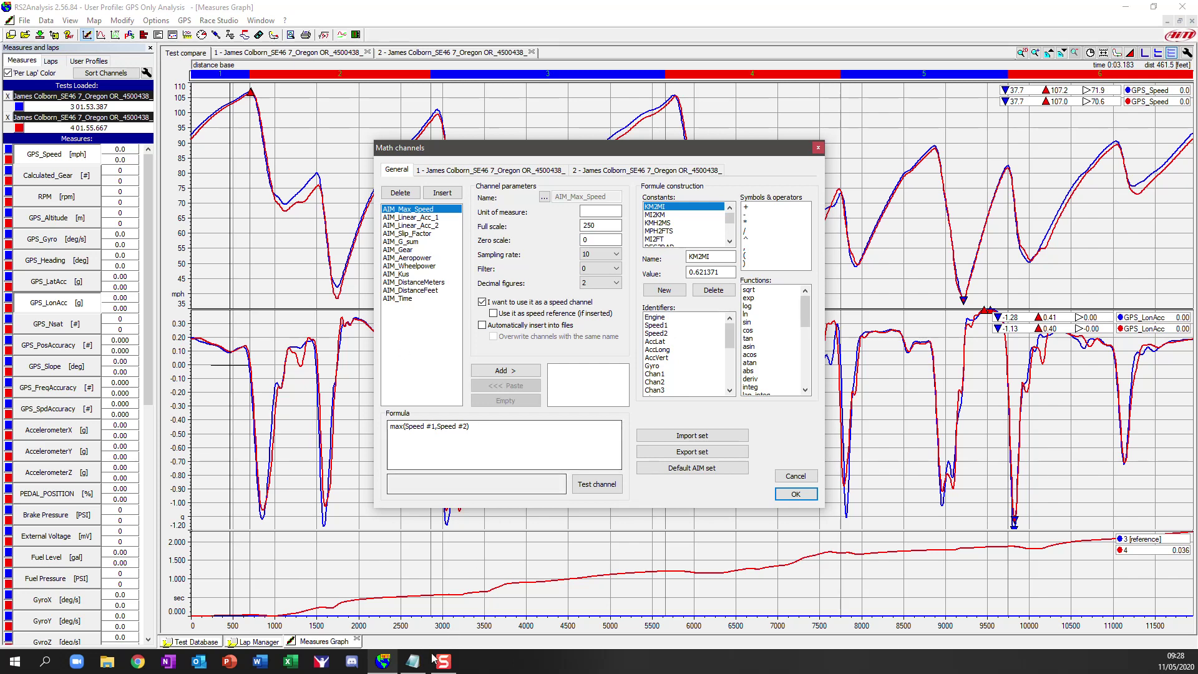
left_click(412, 661)
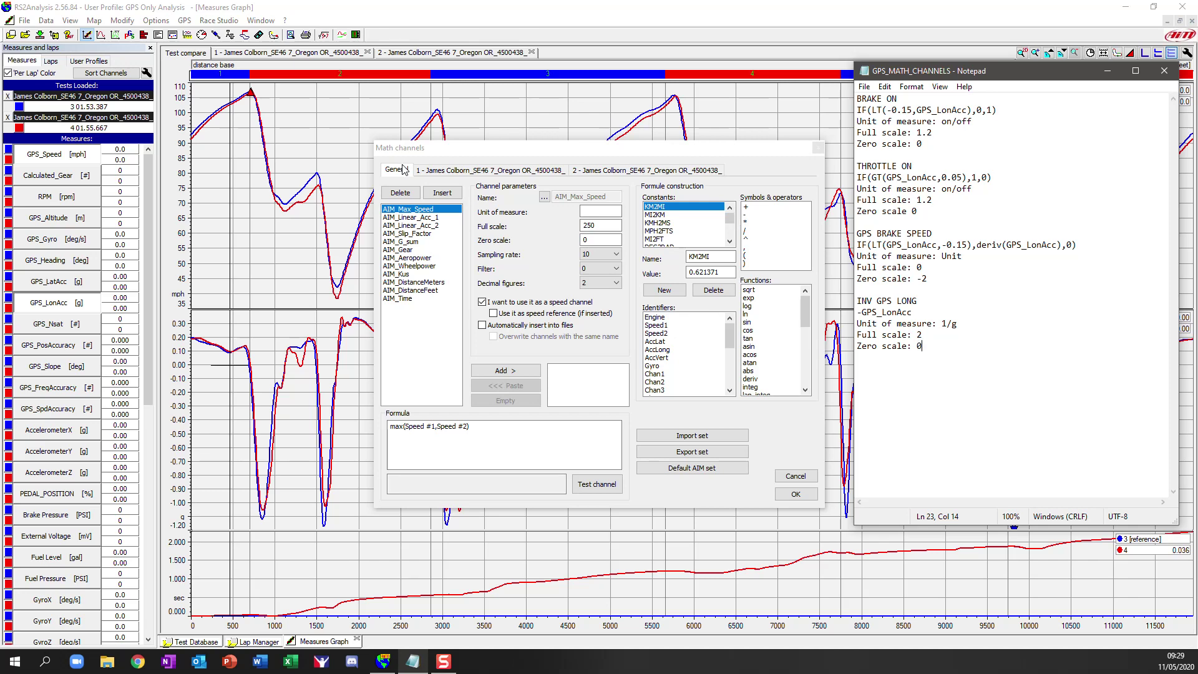
- Insert a new channel in the general math channel set and name it Brake_On
left_click(448, 197)
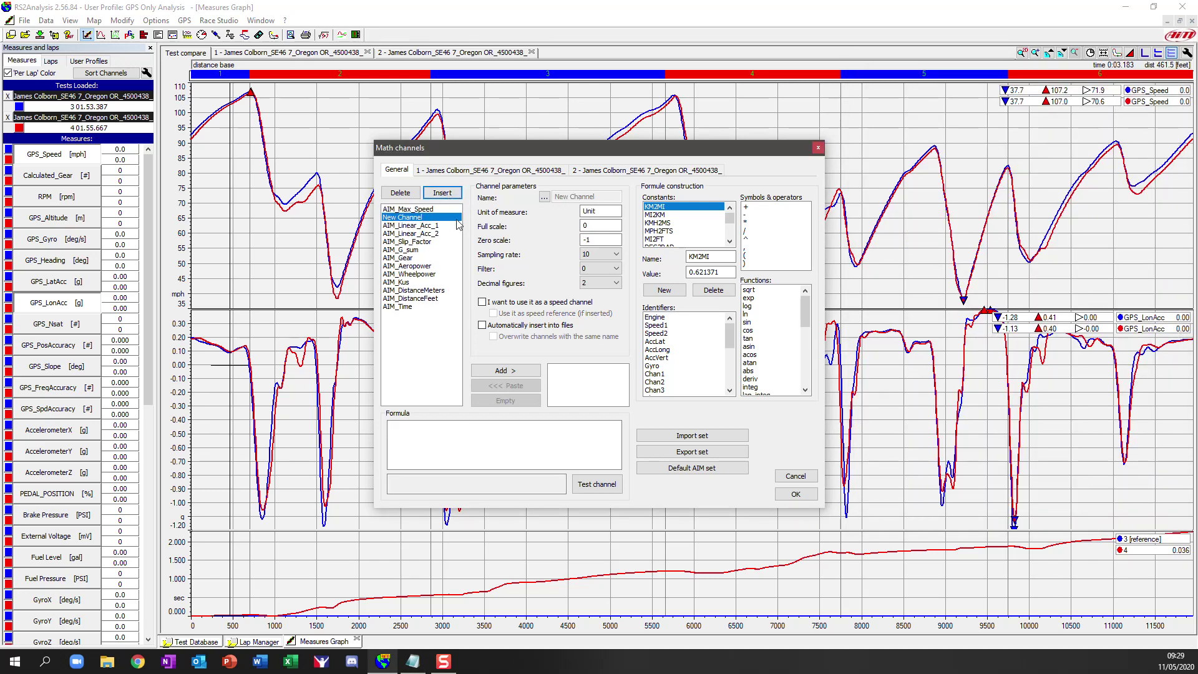
left_click(544, 197)
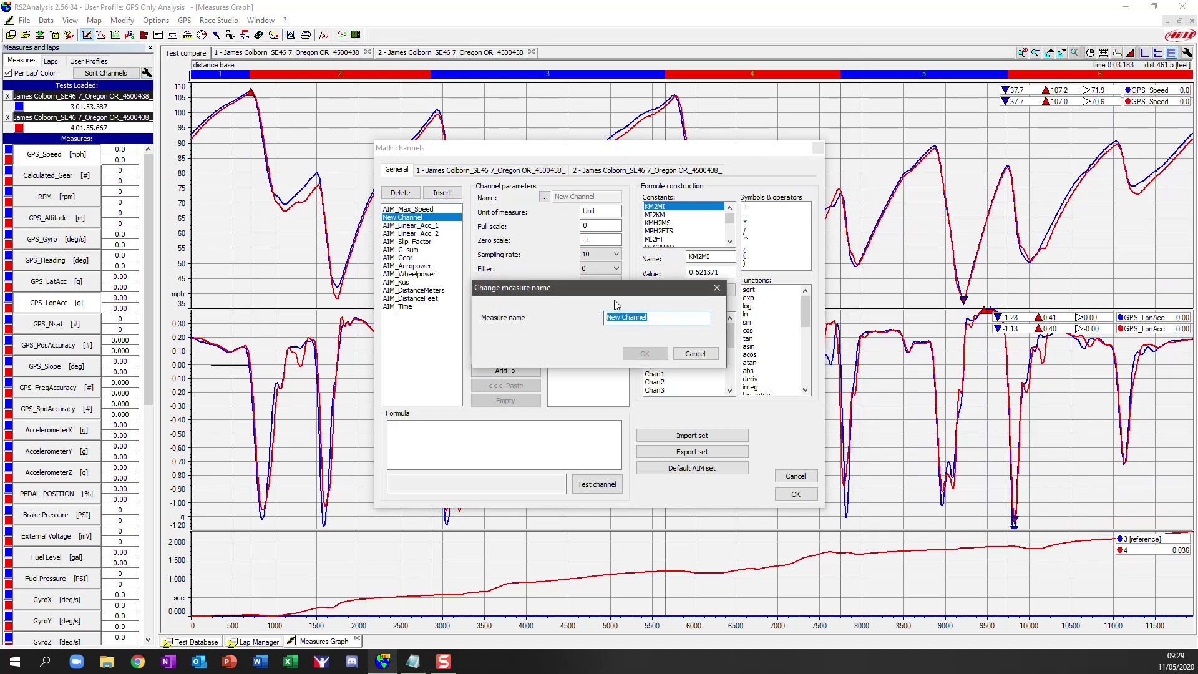
type("Branke")
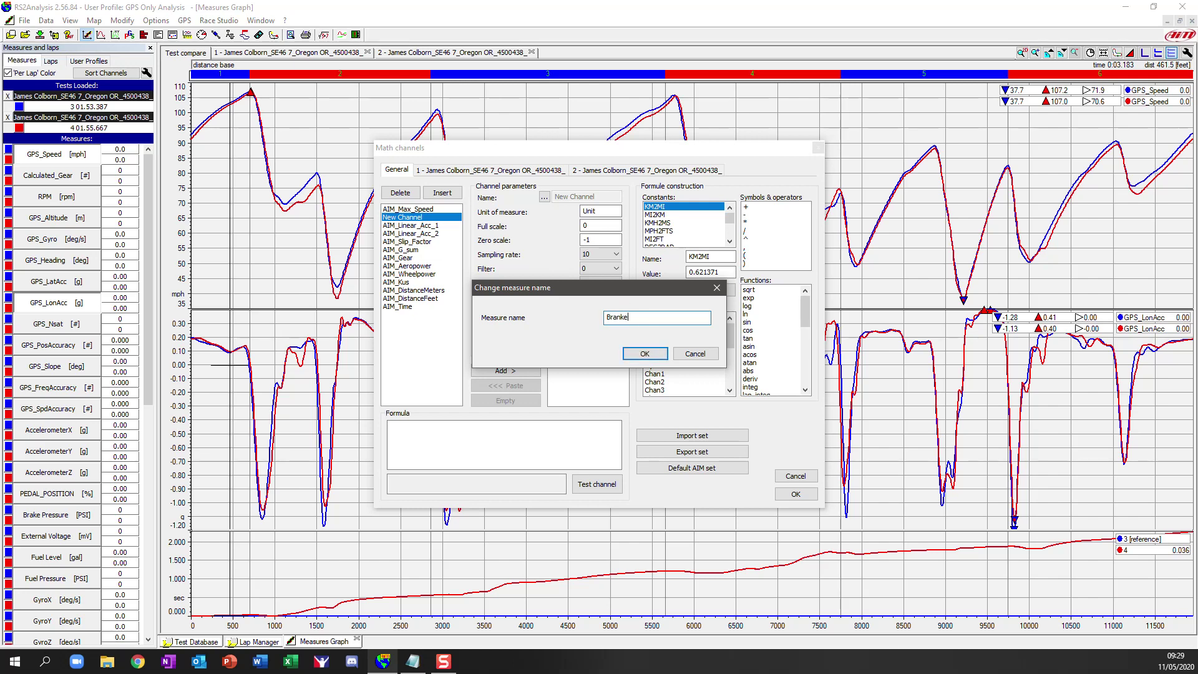
key("BackSpace")
key("BackSpace")
key("BackSpace")
type("ke_On")
left_click(643, 354)
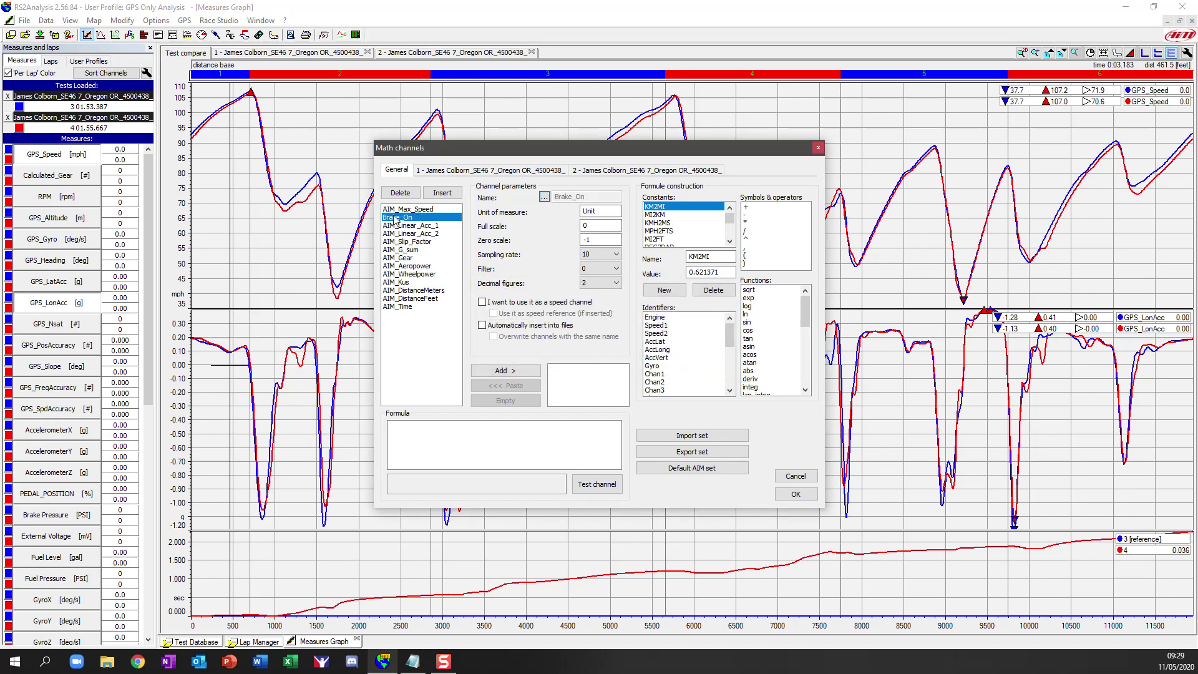
- Copy the BRAKE ON formula IF(LT(-0.15,GPS_LonAcc),0,1) from the Notepad notes into the Brake_On channel's formula
left_click(412, 660)
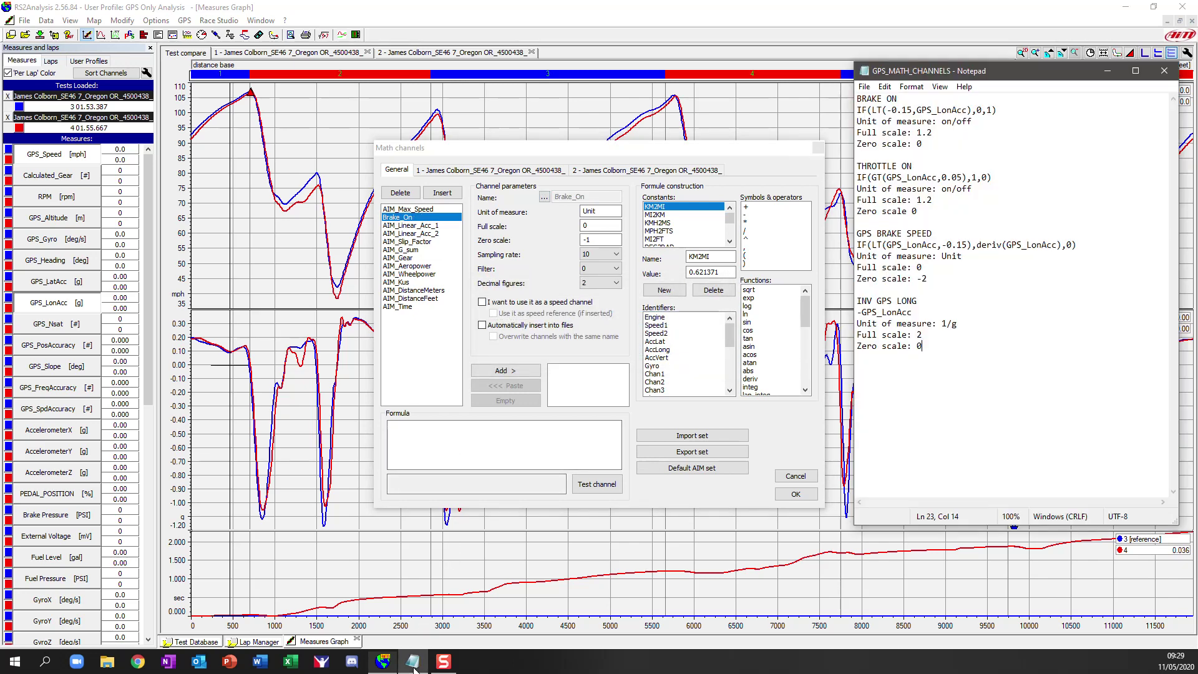
left_click_drag(857, 110, 1004, 111)
right_click(990, 113)
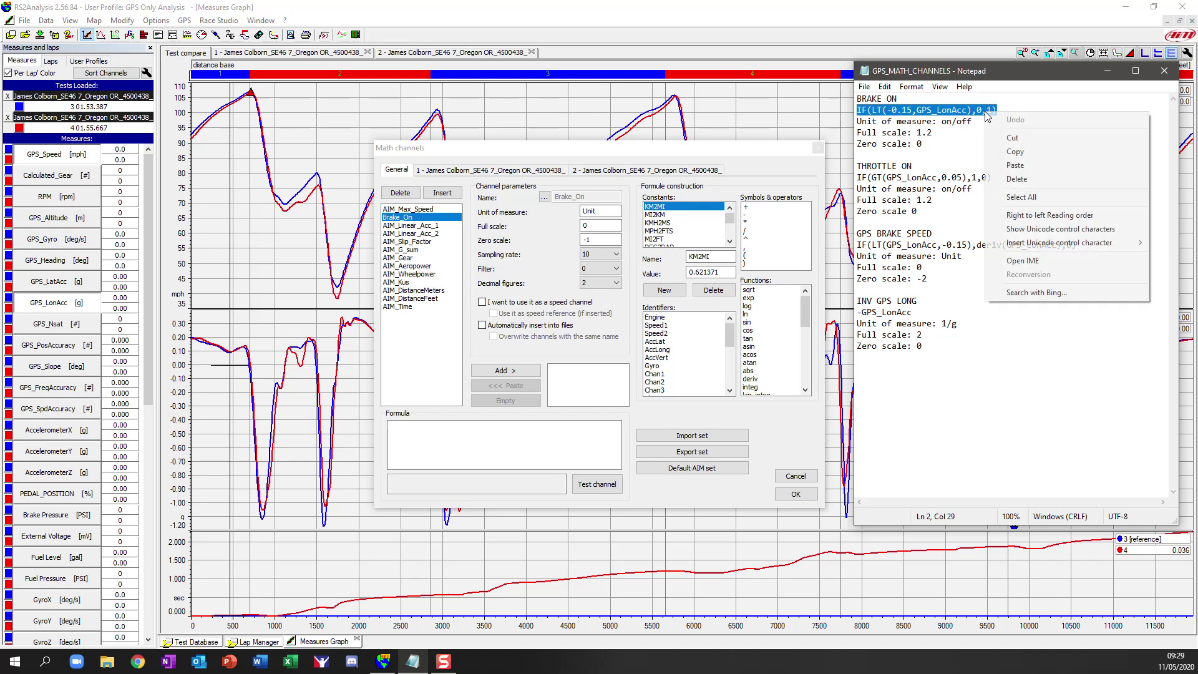
left_click(1011, 152)
left_click(448, 438)
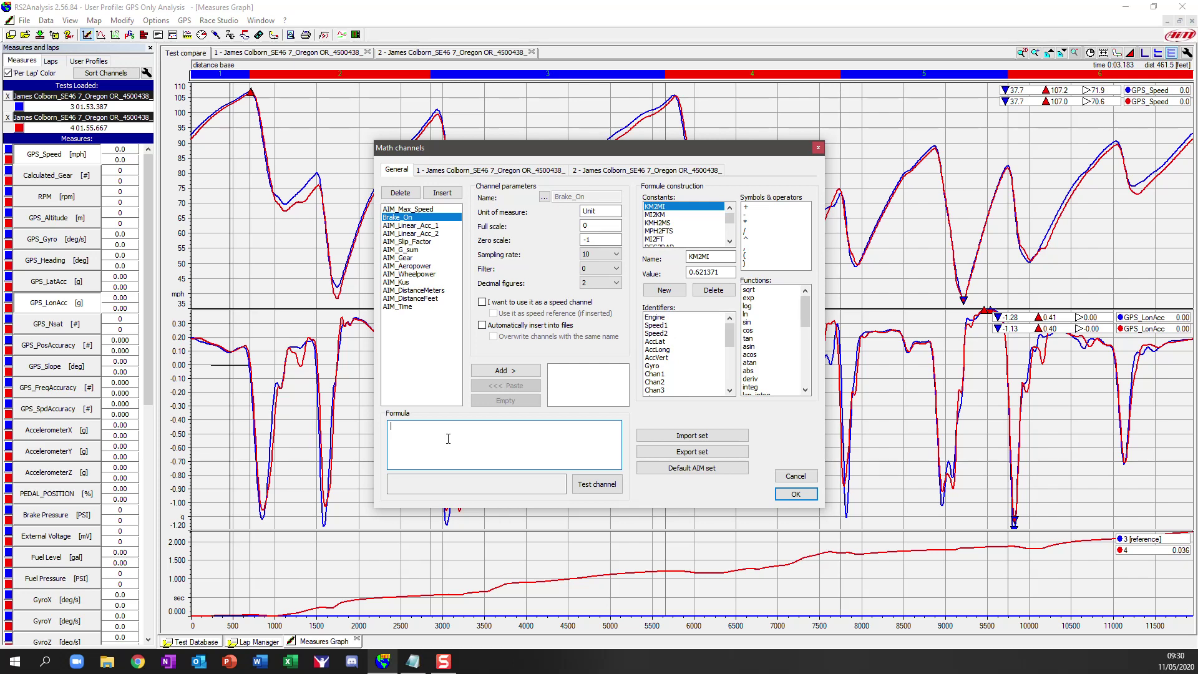
right_click(448, 439)
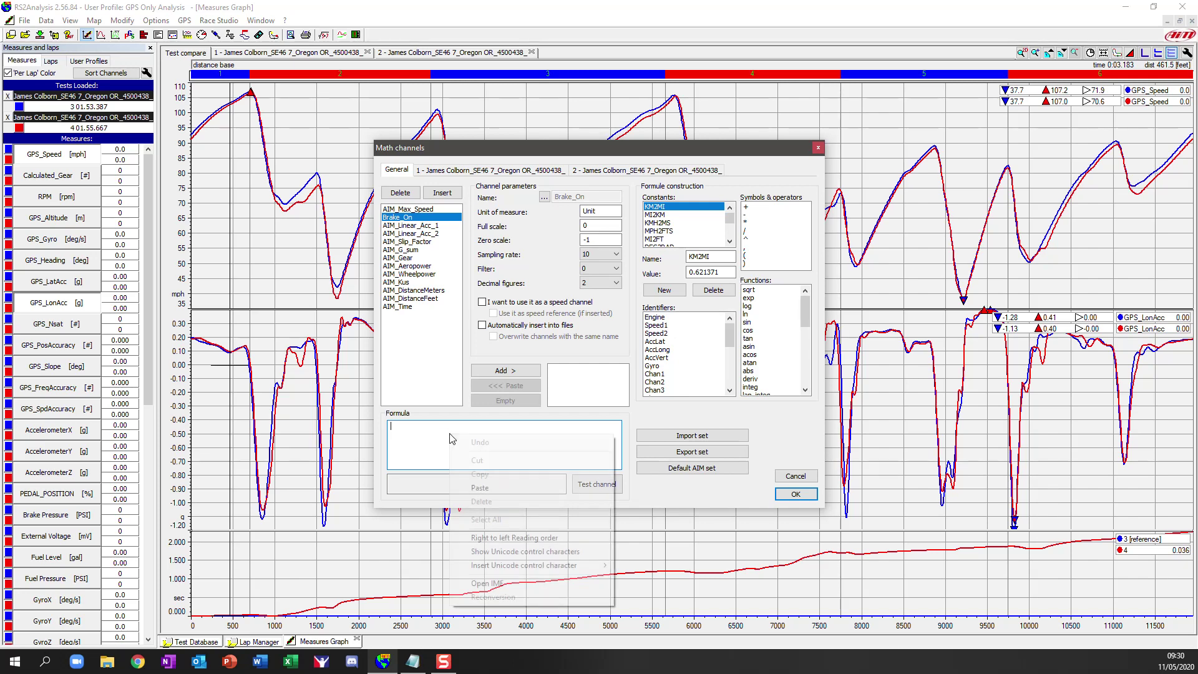
left_click(493, 488)
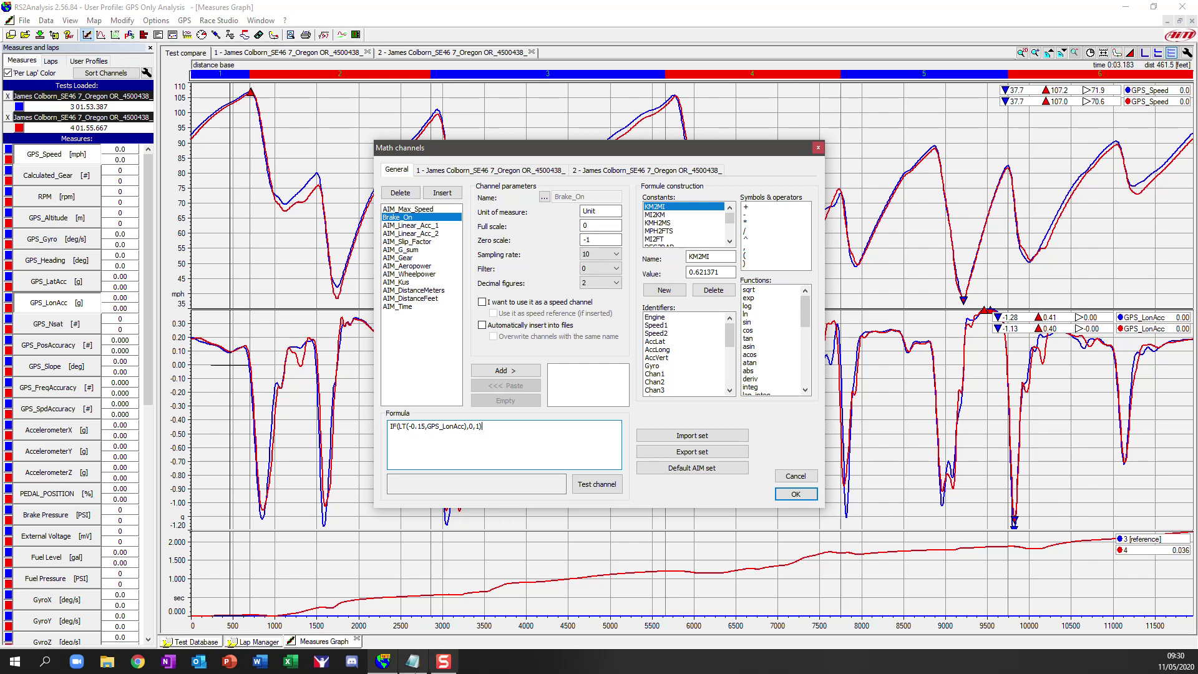
- Copy the unit of measure on/off from the BRAKE ON notes into the Brake_On channel's unit
left_click(410, 662)
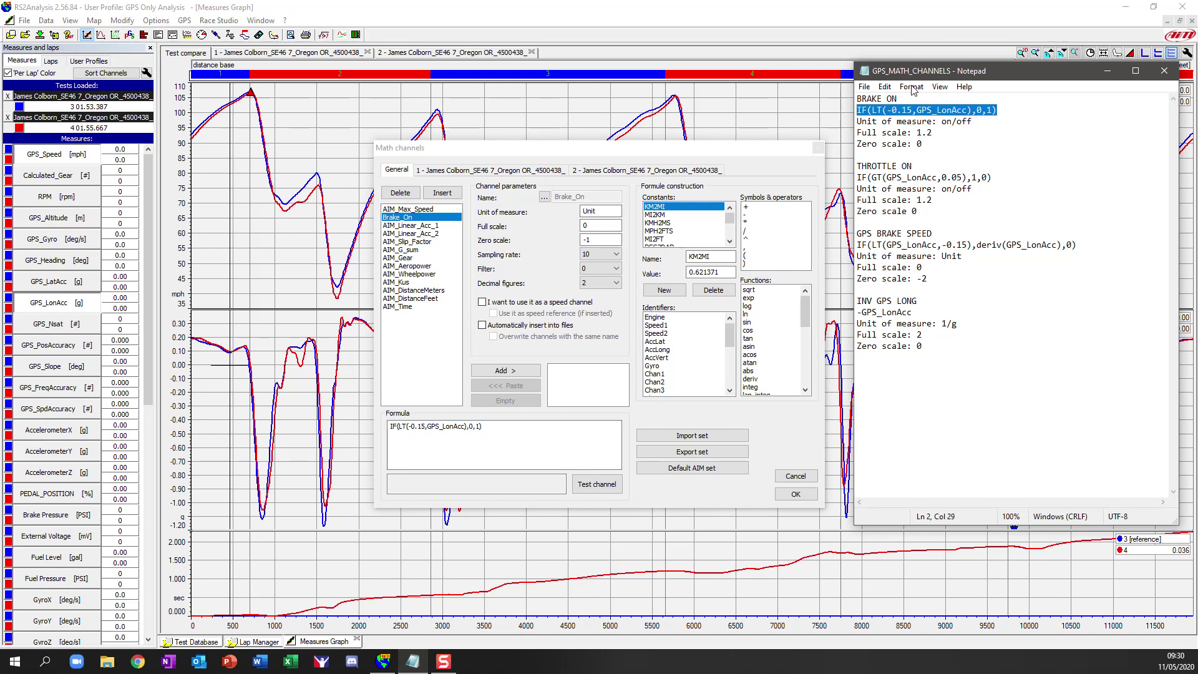
left_click(975, 122)
left_click_drag(976, 123, 942, 123)
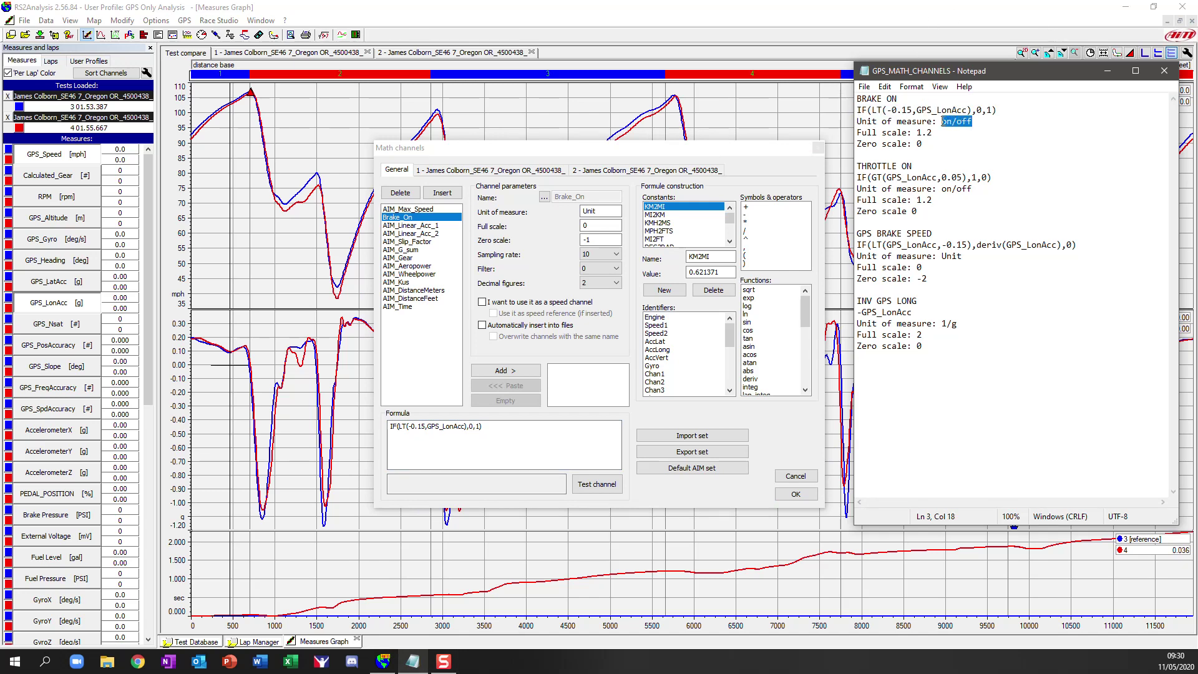
right_click(952, 123)
left_click(981, 160)
double_click(588, 211)
right_click(588, 211)
left_click(618, 263)
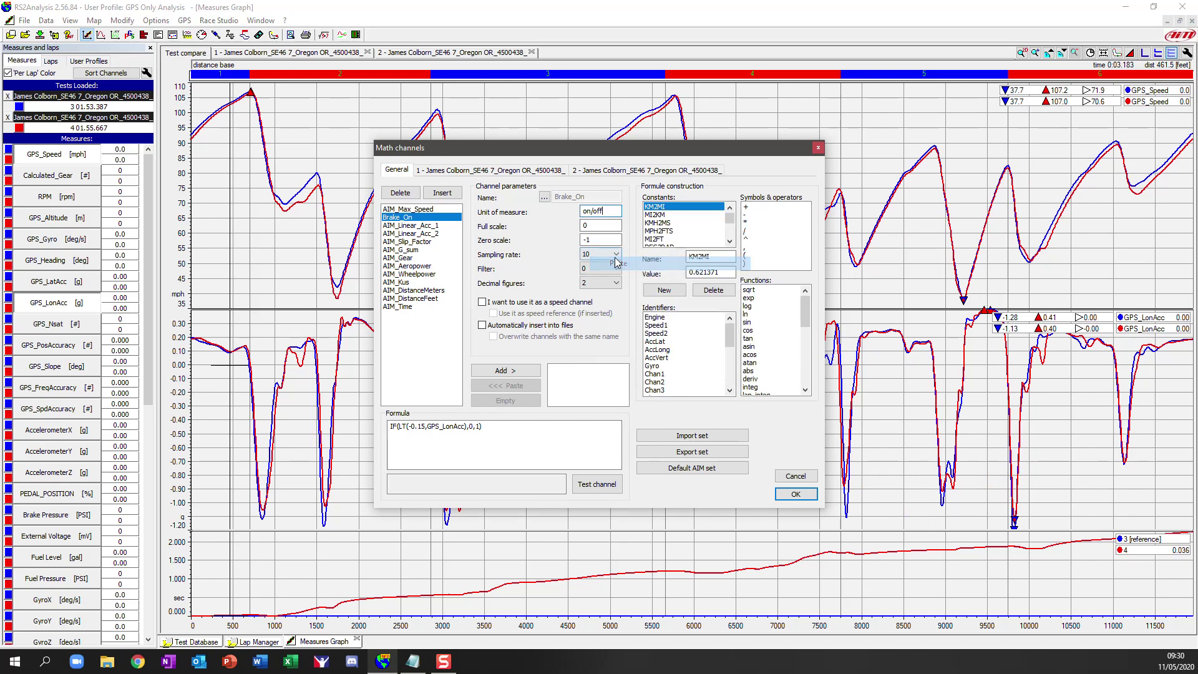
- Set the Brake_On channel's full scale to 1.2 and zero scale to 0 as in the notes, and accept the math channels
left_click(415, 667)
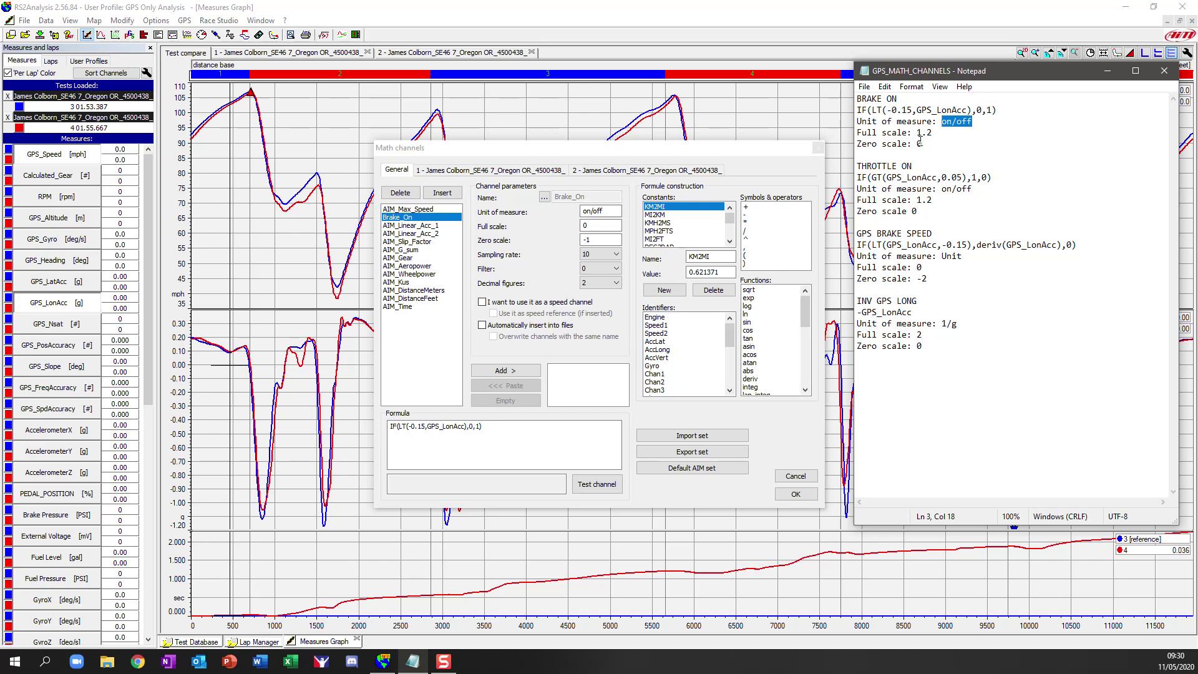
left_click(594, 226)
double_click(583, 225)
type("1.2")
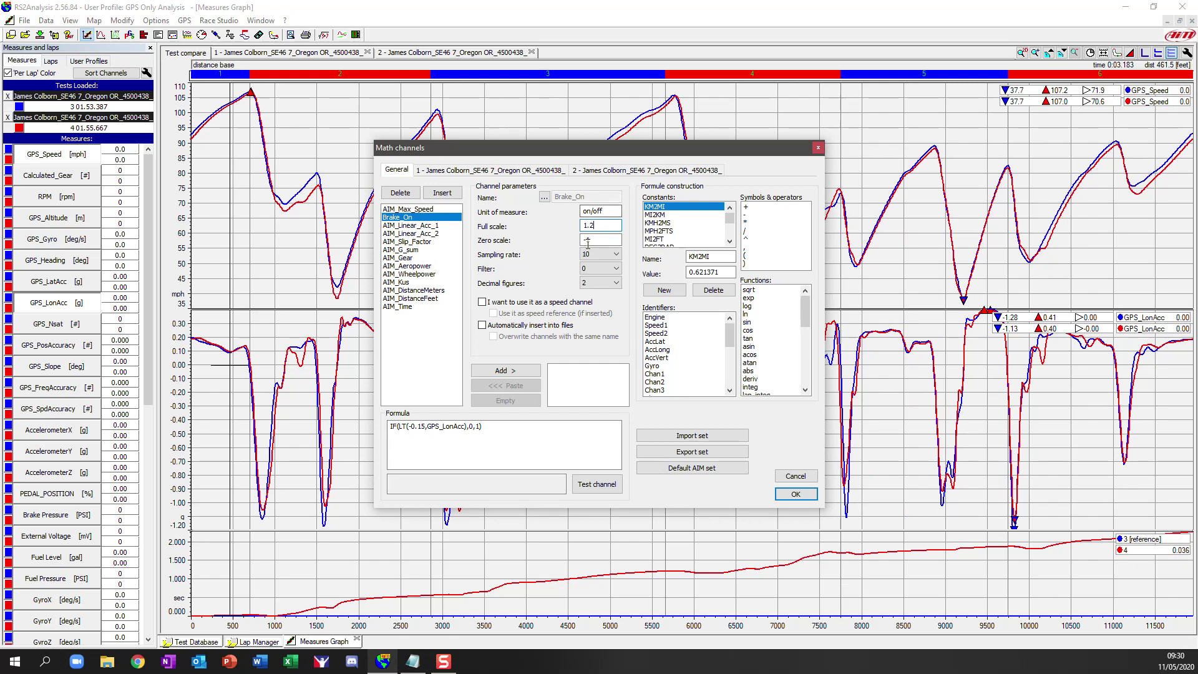
key("Tab")
type("0")
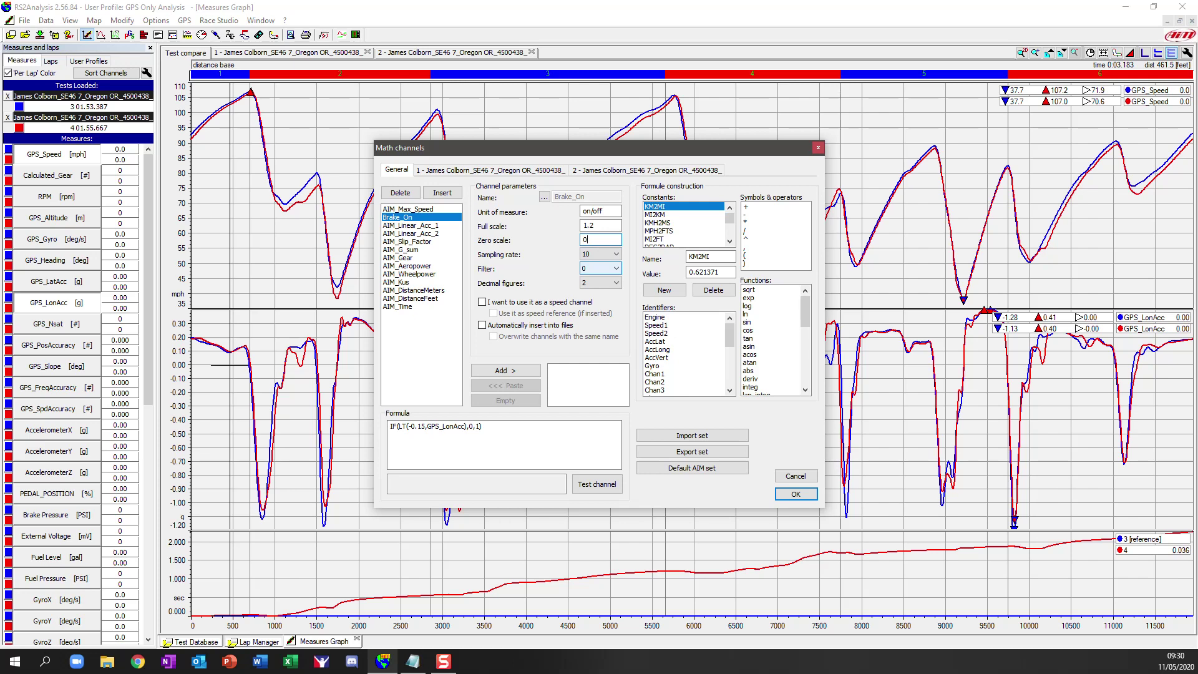
left_click(794, 495)
- Look for Brake_On in the measures list, and reopen the math channels to compare the general set with both loaded tests' sets
left_click_drag(146, 277, 144, 518)
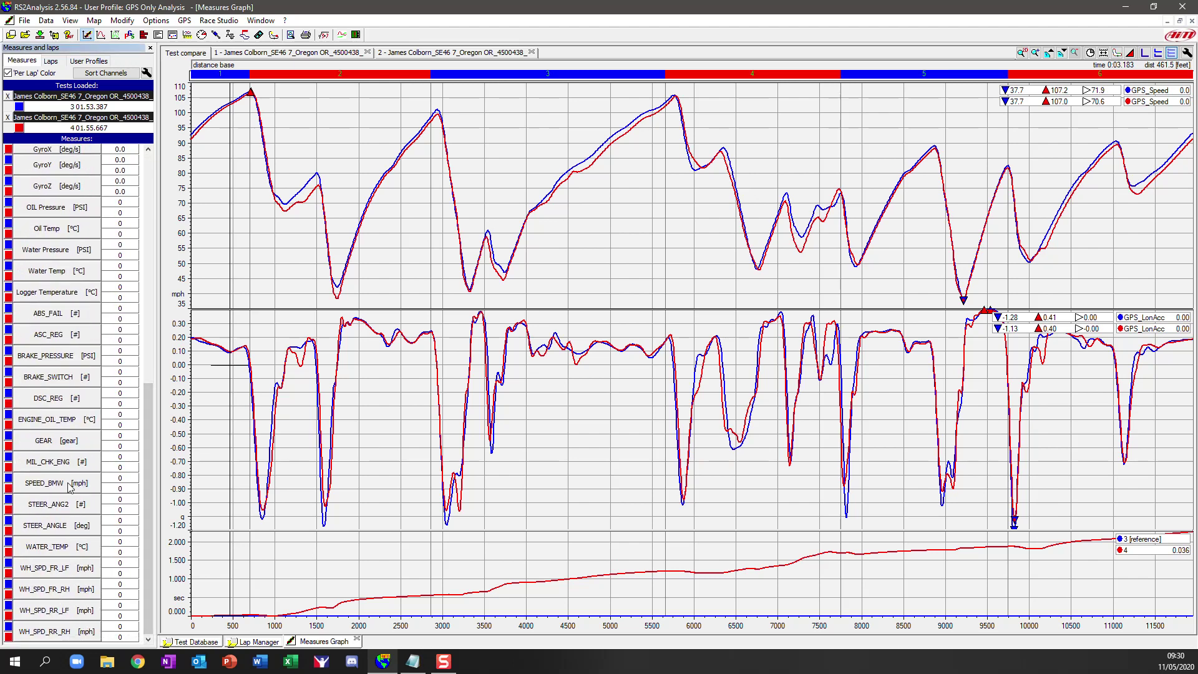
left_click_drag(143, 442, 324, 35)
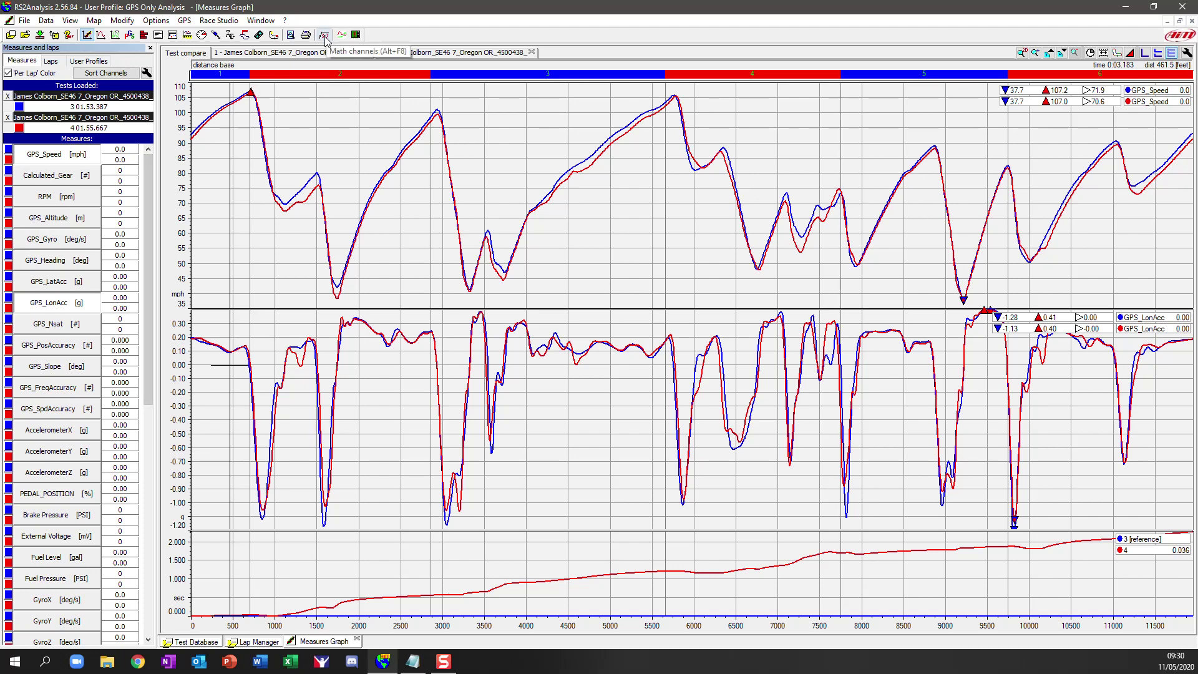
left_click(324, 35)
left_click(396, 170)
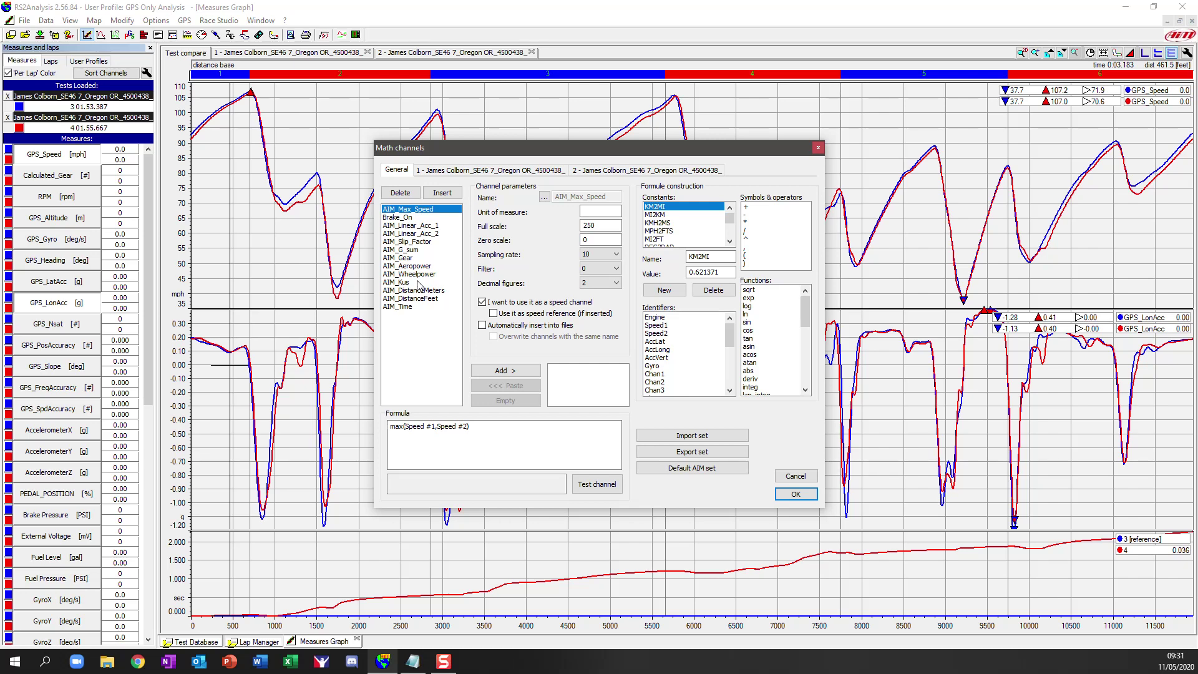
left_click(542, 171)
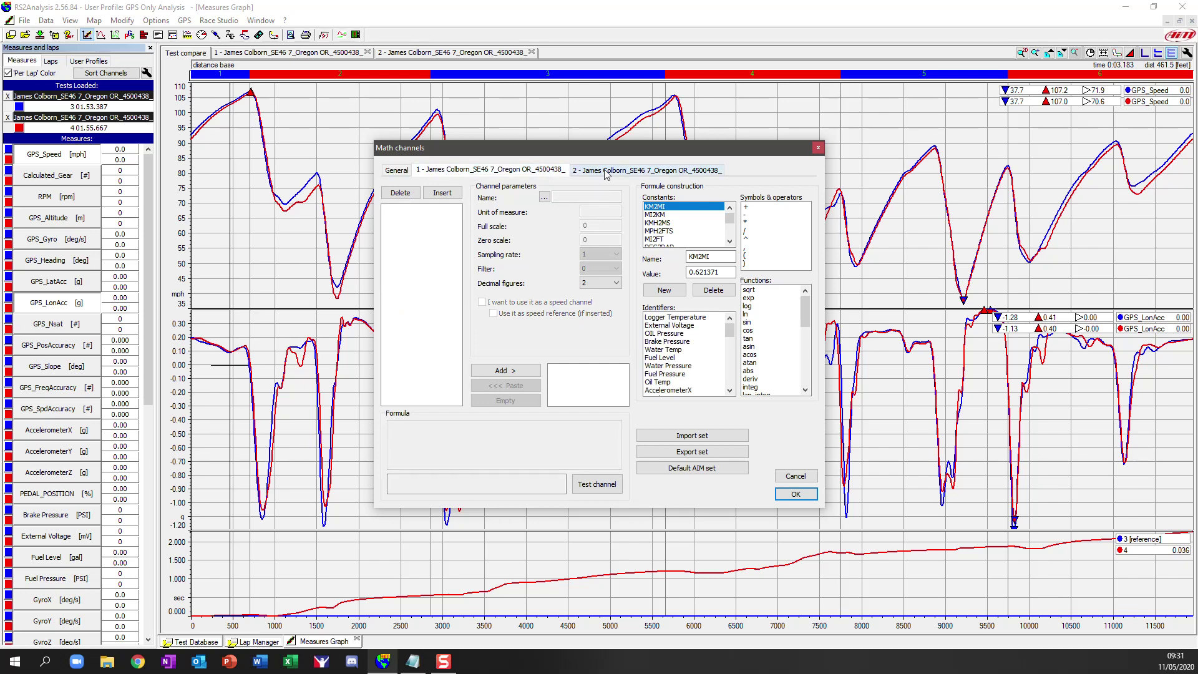
left_click(608, 171)
left_click(474, 171)
left_click(405, 173)
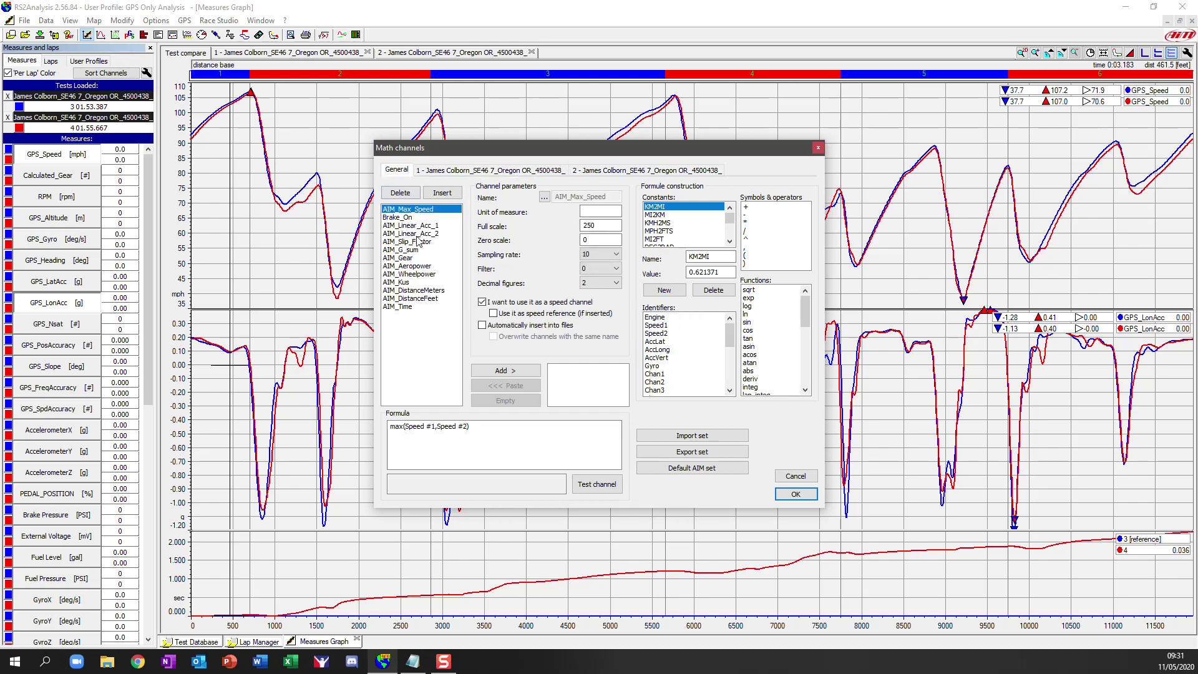
- Copy Brake_On from the general set into the math channels of both loaded tests and accept
left_click(406, 218)
left_click(505, 370)
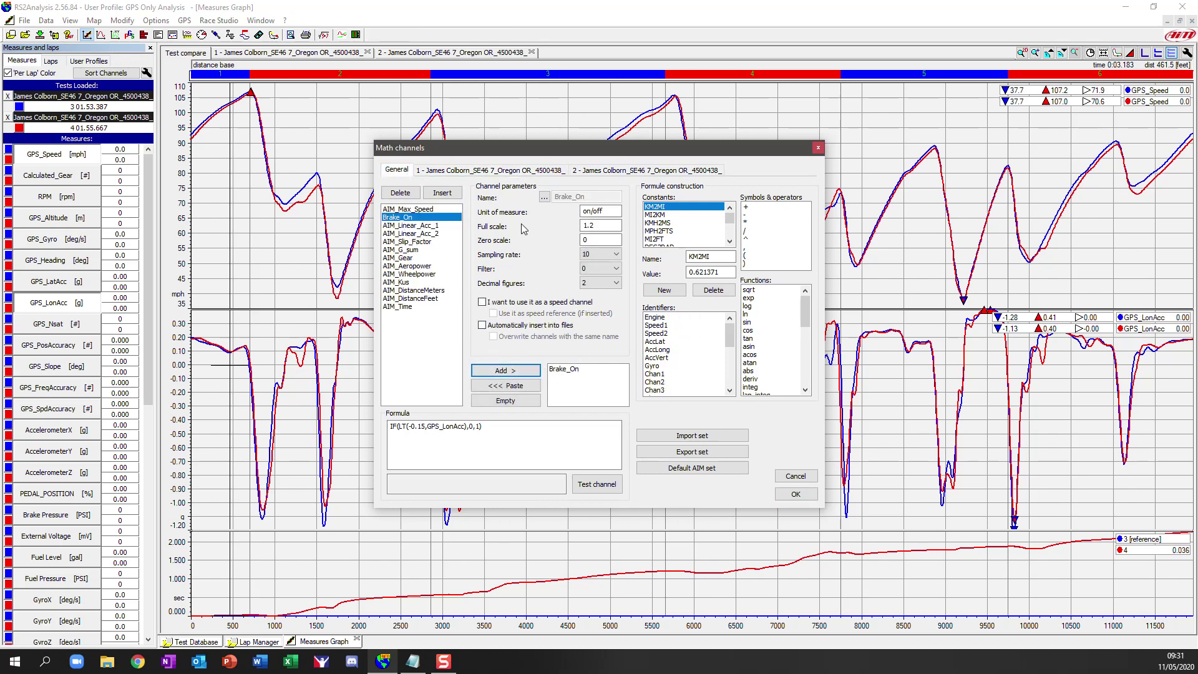
left_click(491, 170)
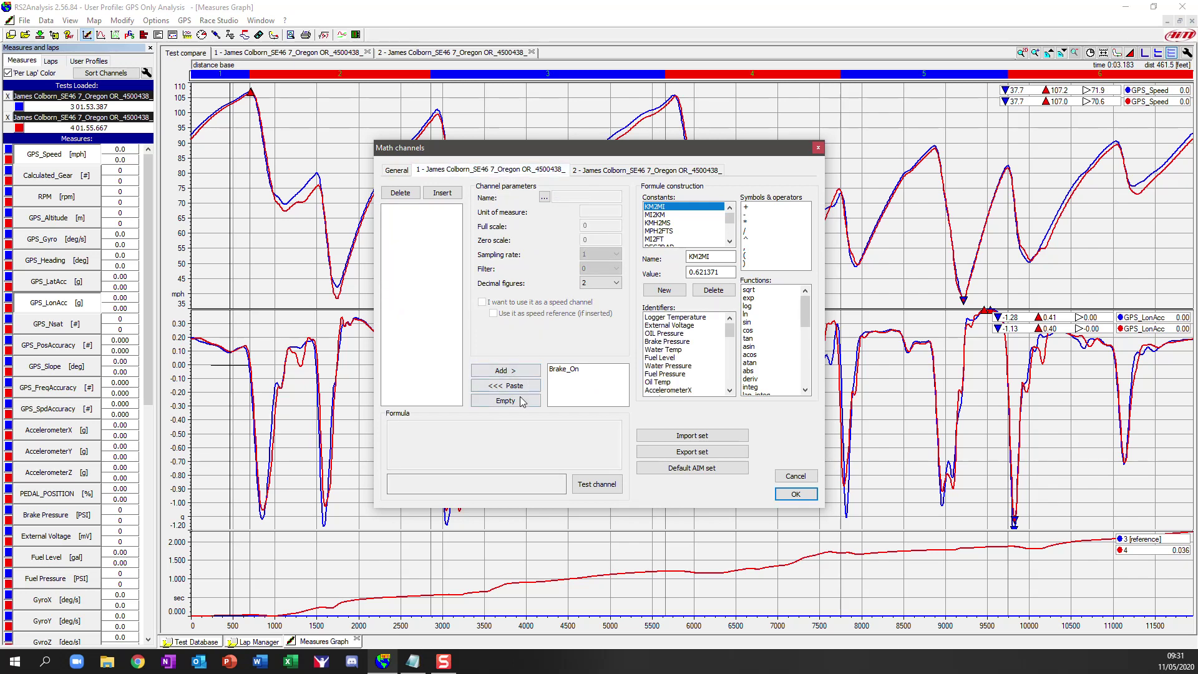
left_click(506, 386)
left_click(613, 170)
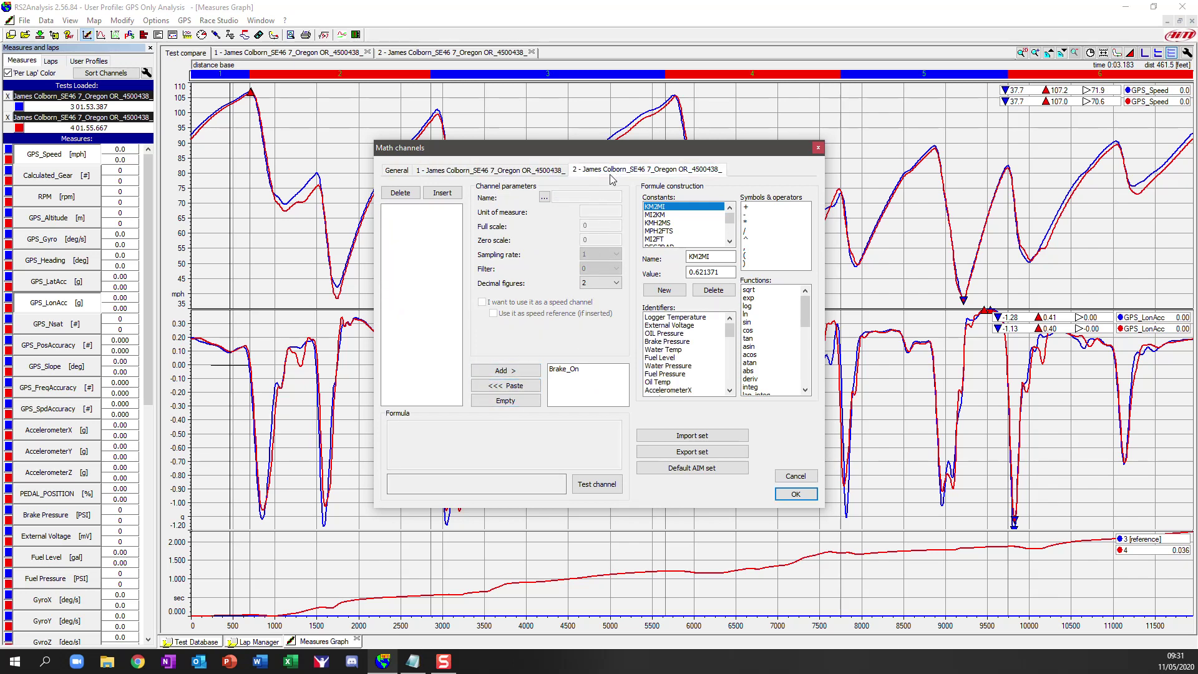
left_click(509, 386)
left_click(795, 493)
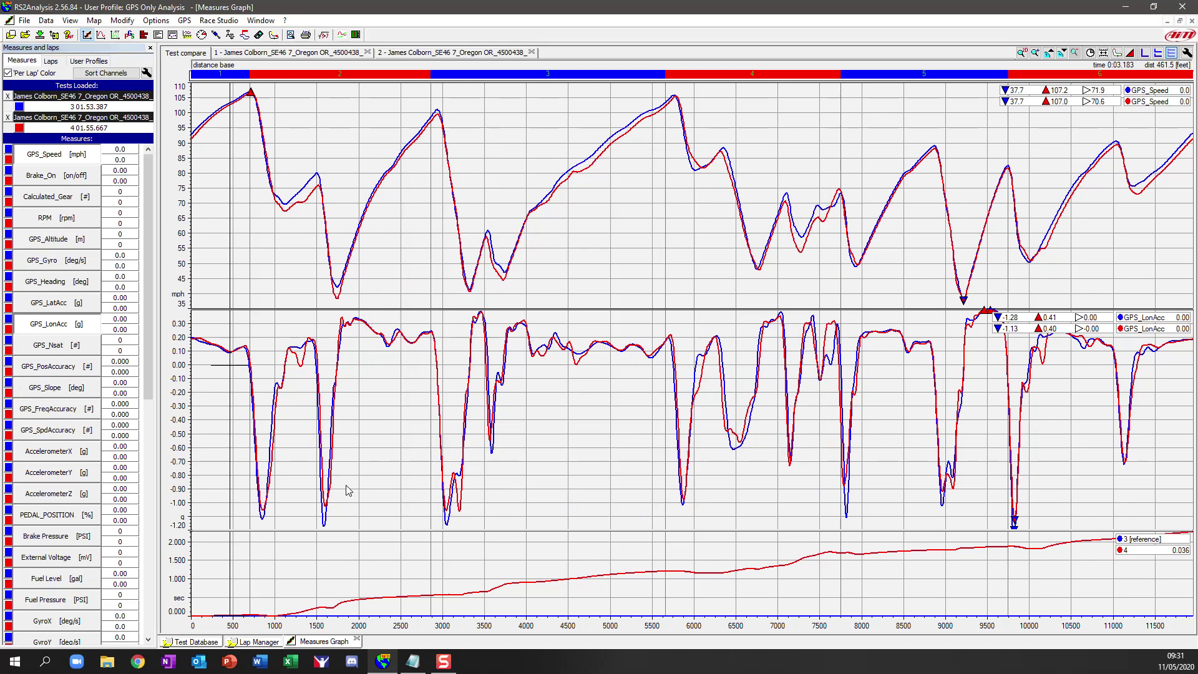
- Find Brake_On in the measures list and display it on the measures graph
scroll(149, 498, "down", 2)
scroll(149, 497, "down", 3)
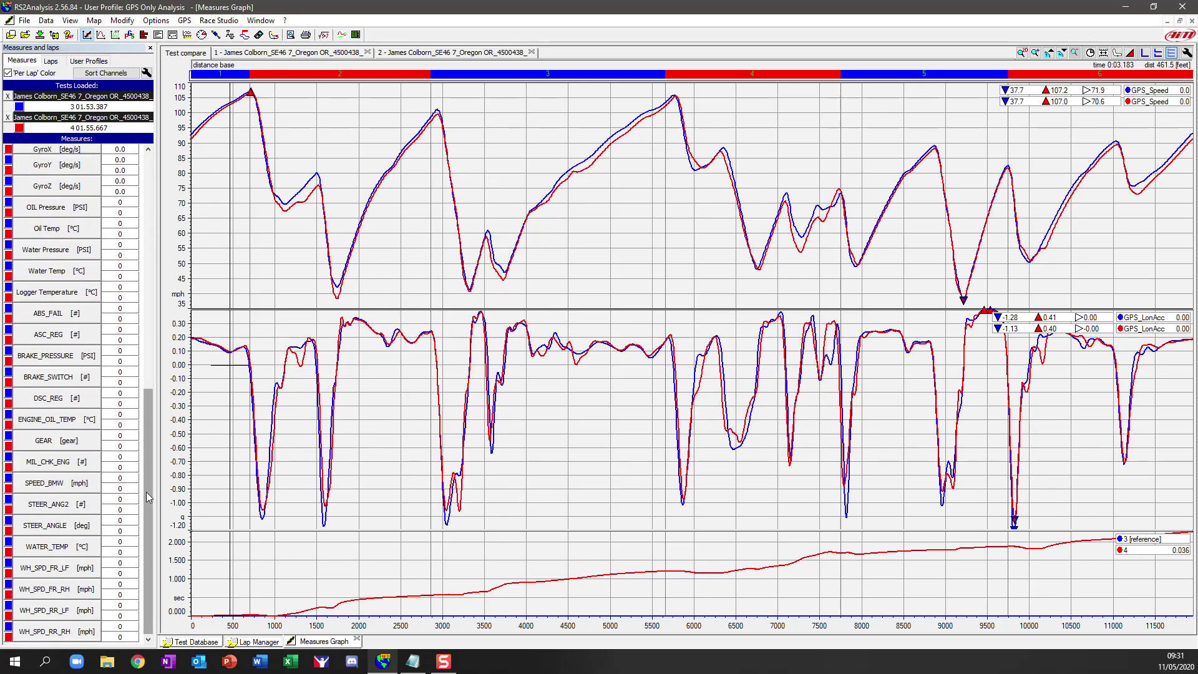
scroll(149, 492, "up", 4)
scroll(149, 490, "up", 2)
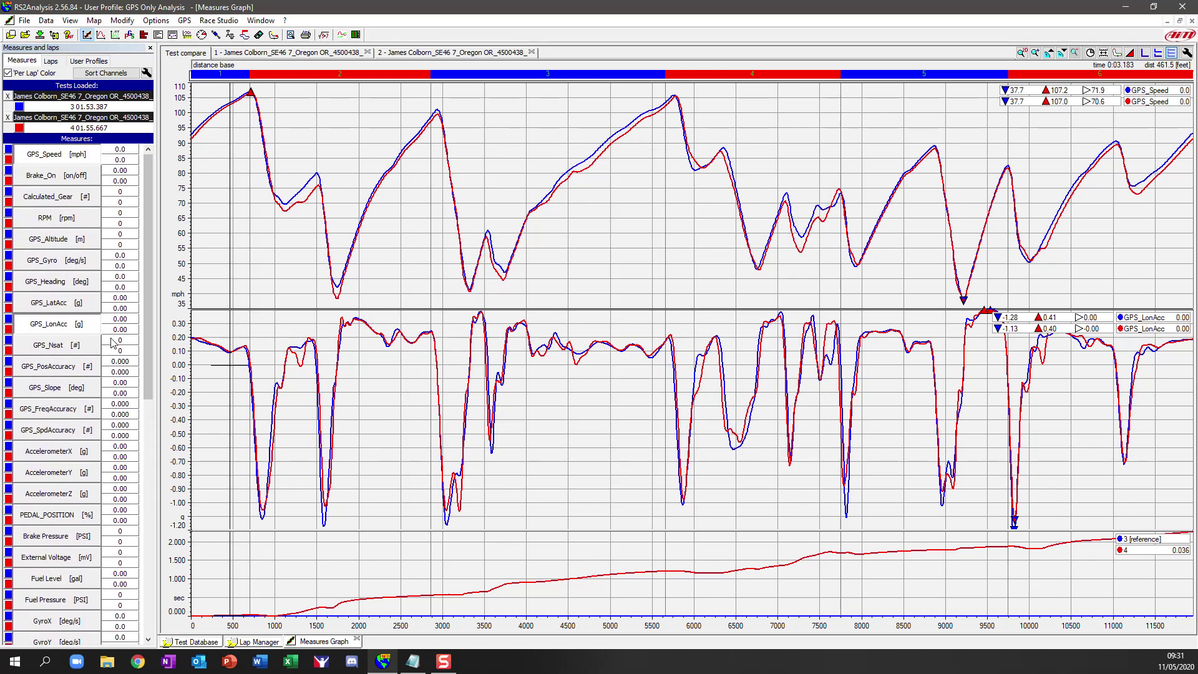
left_click(56, 180)
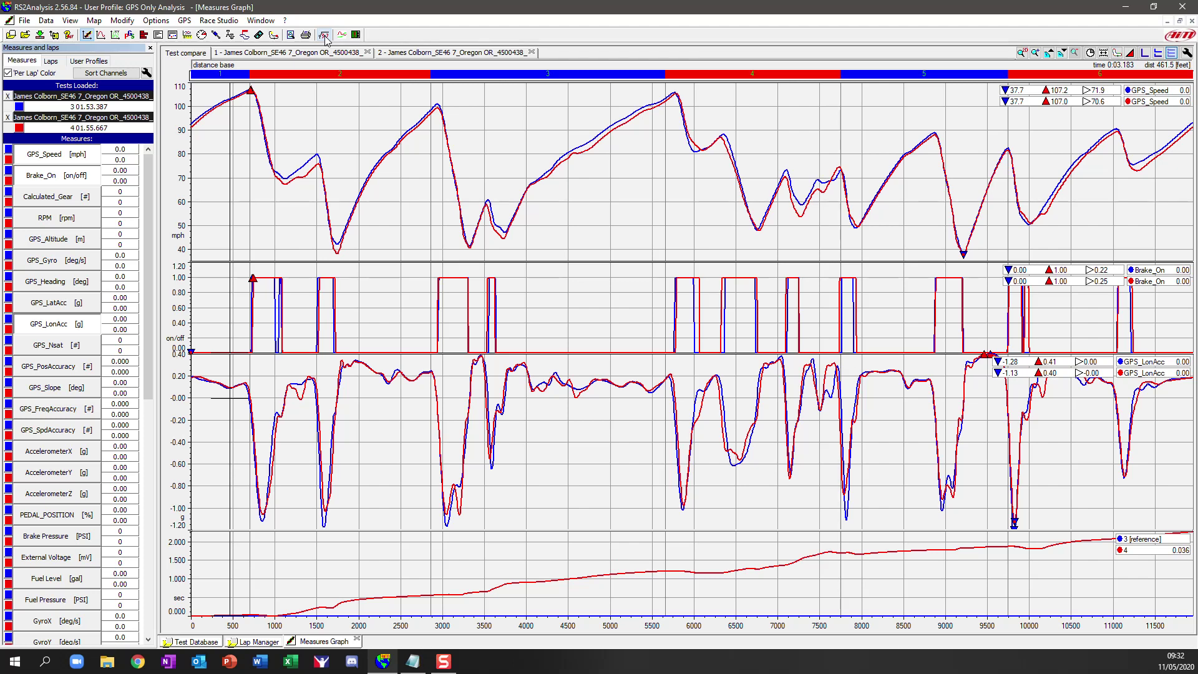
- Reopen the math channels, insert a new channel in the general set and name it Throttle_On
left_click(324, 35)
left_click(397, 171)
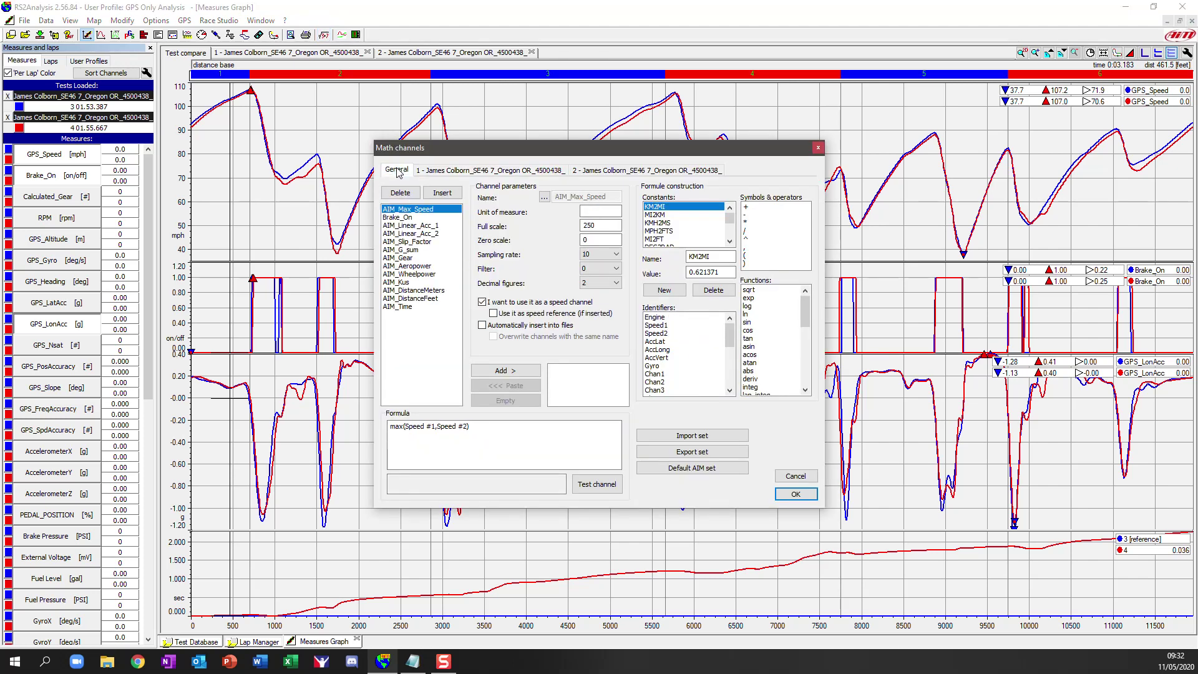
left_click(467, 169)
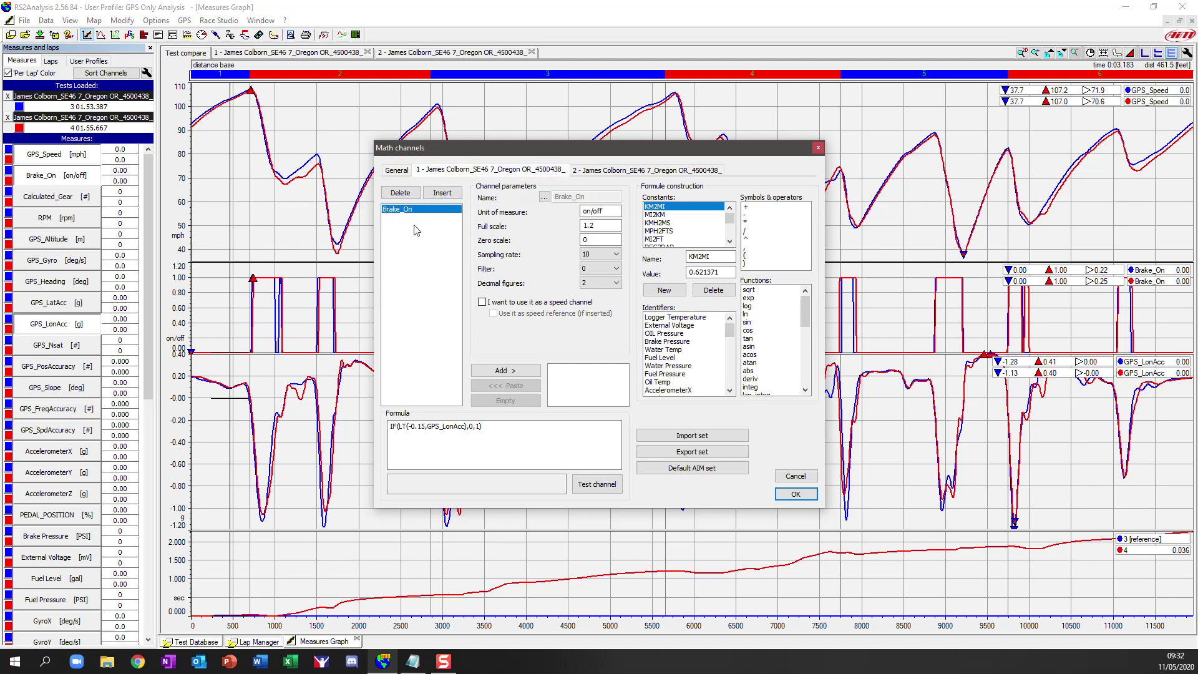
left_click(400, 170)
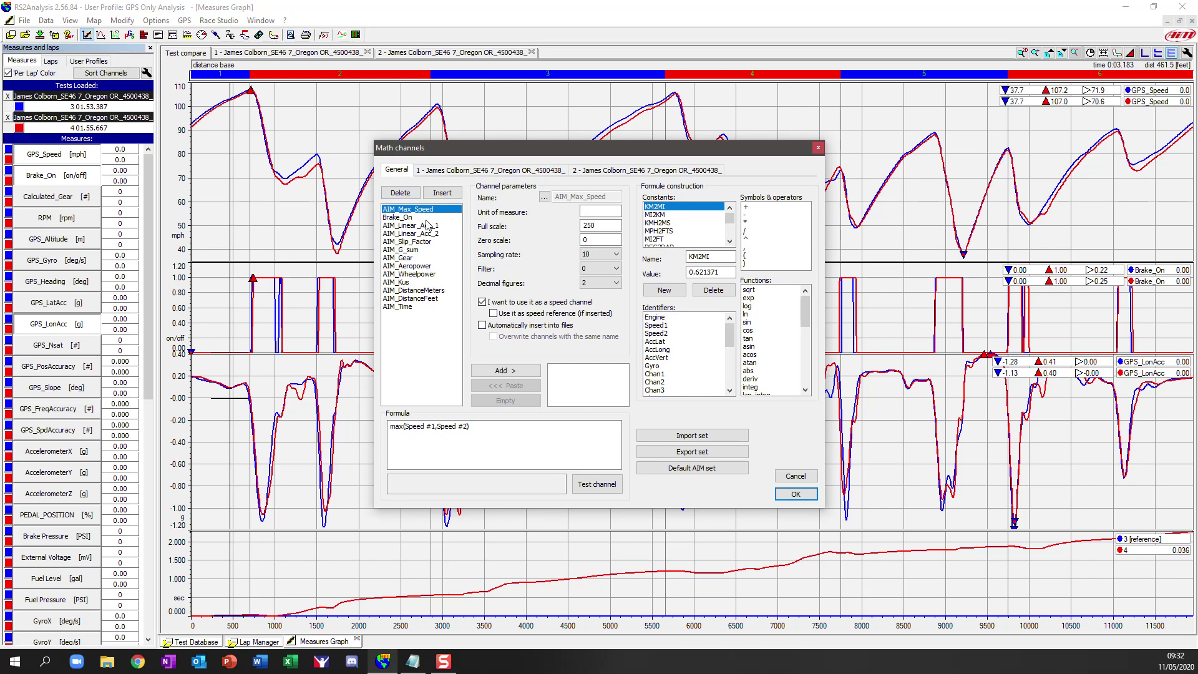
left_click(447, 194)
left_click(544, 197)
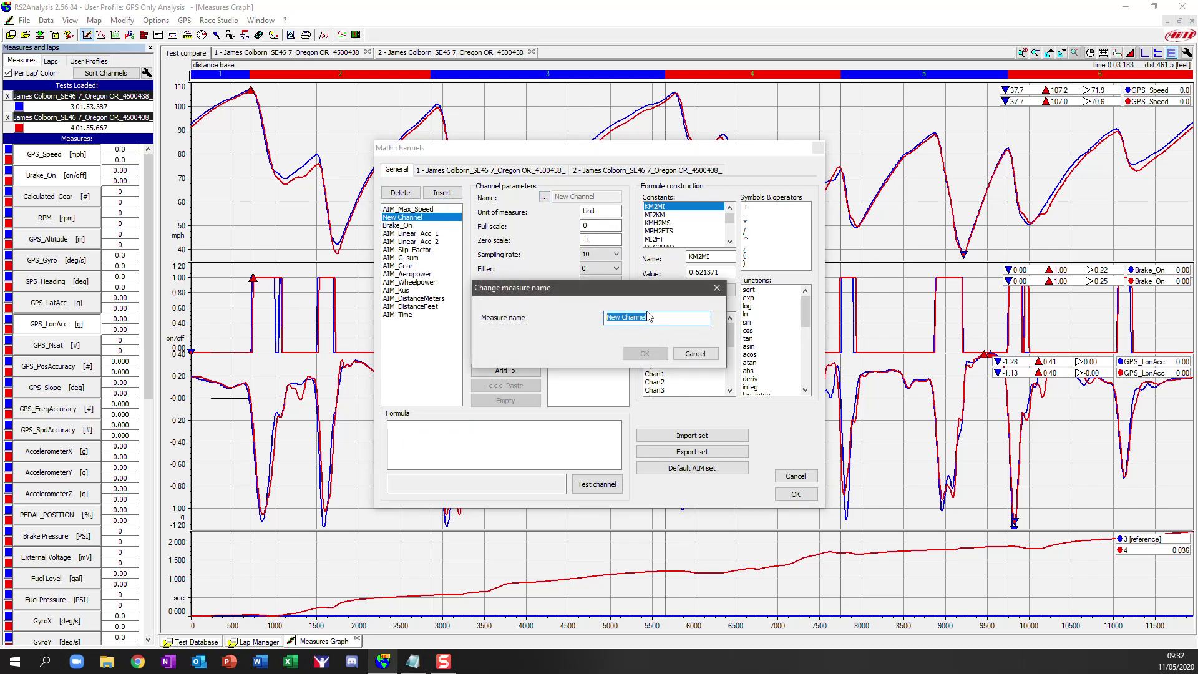
type("Throttle_On")
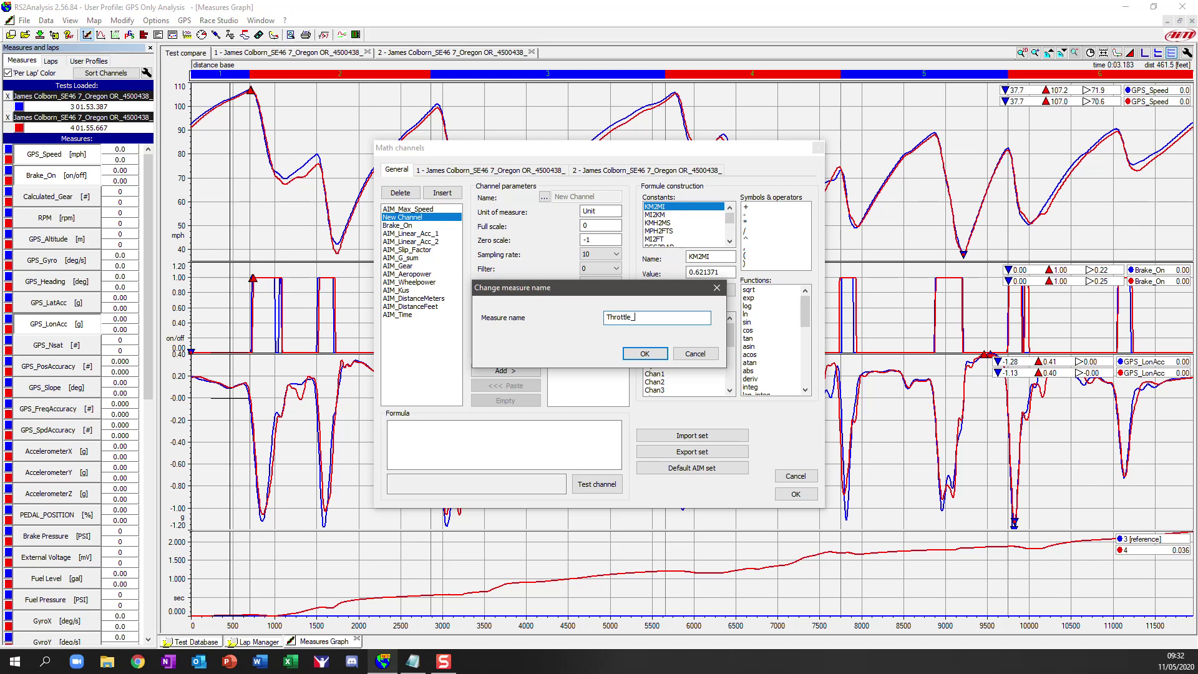
left_click(645, 353)
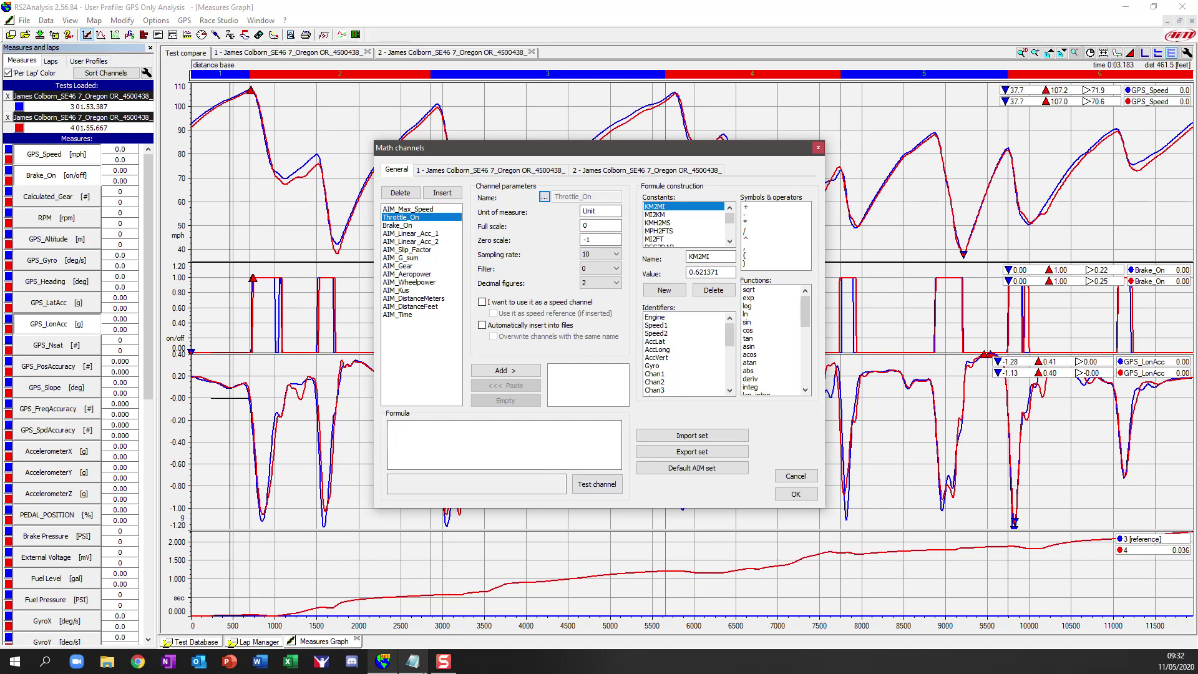
- Copy the formula IF(GT(GPS_LonAcc,0.05),1,0) from the Notepad notes into the Throttle_On channel's formula
left_click(412, 662)
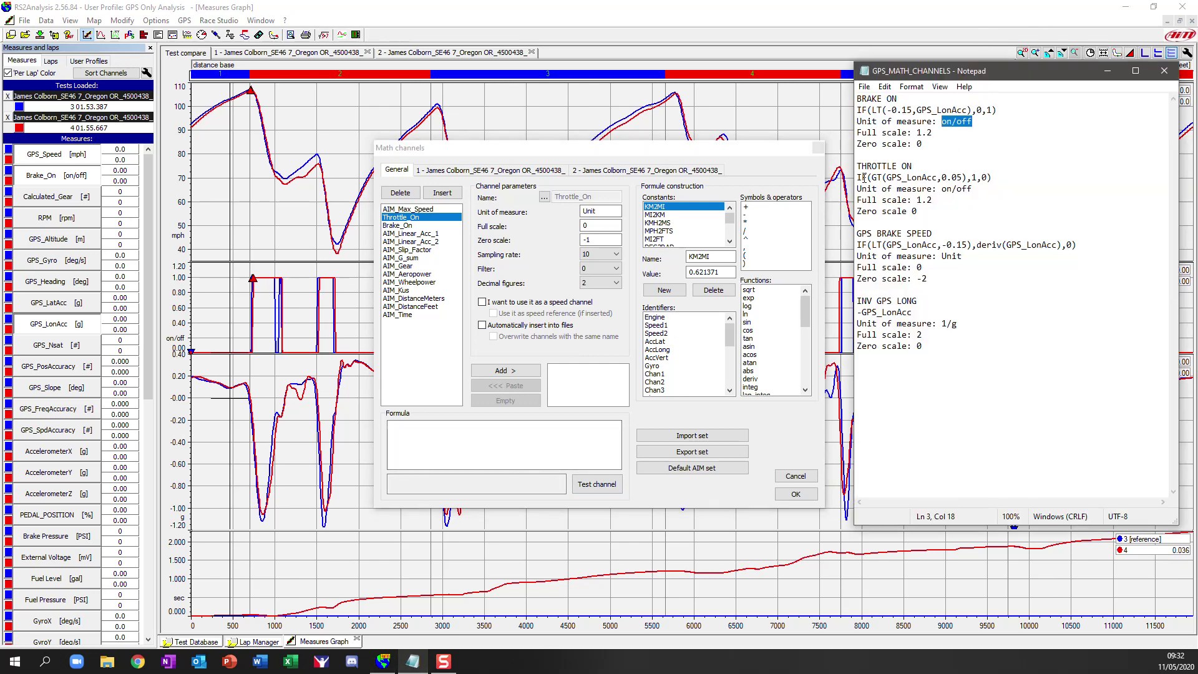
left_click_drag(857, 178, 989, 177)
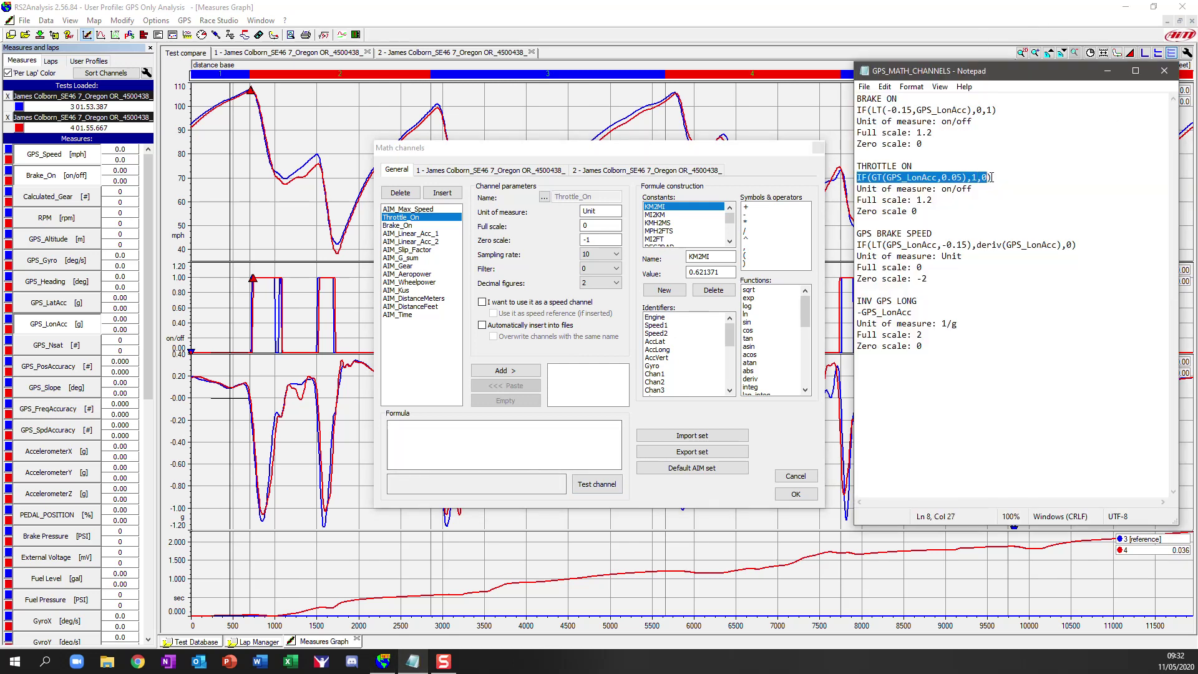
right_click(970, 177)
left_click(1048, 220)
left_click(513, 442)
right_click(514, 442)
left_click(555, 496)
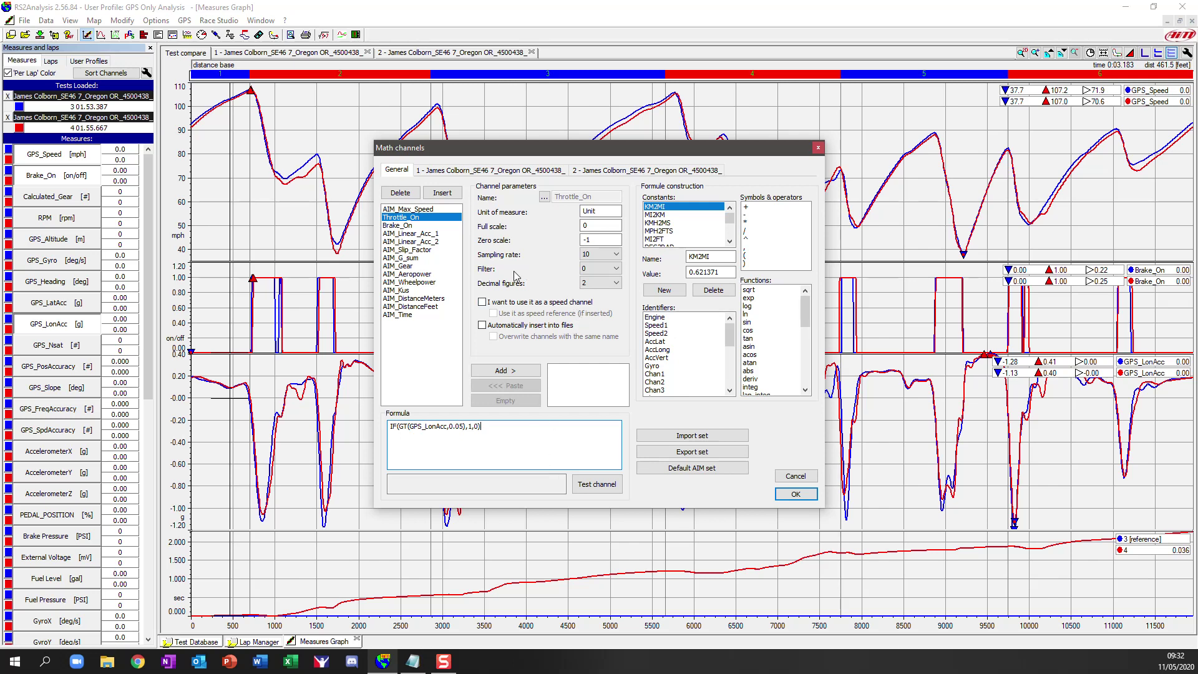
- Copy on/off from the THROTTLE ON notes into Throttle_On's unit of measure
left_click(412, 661)
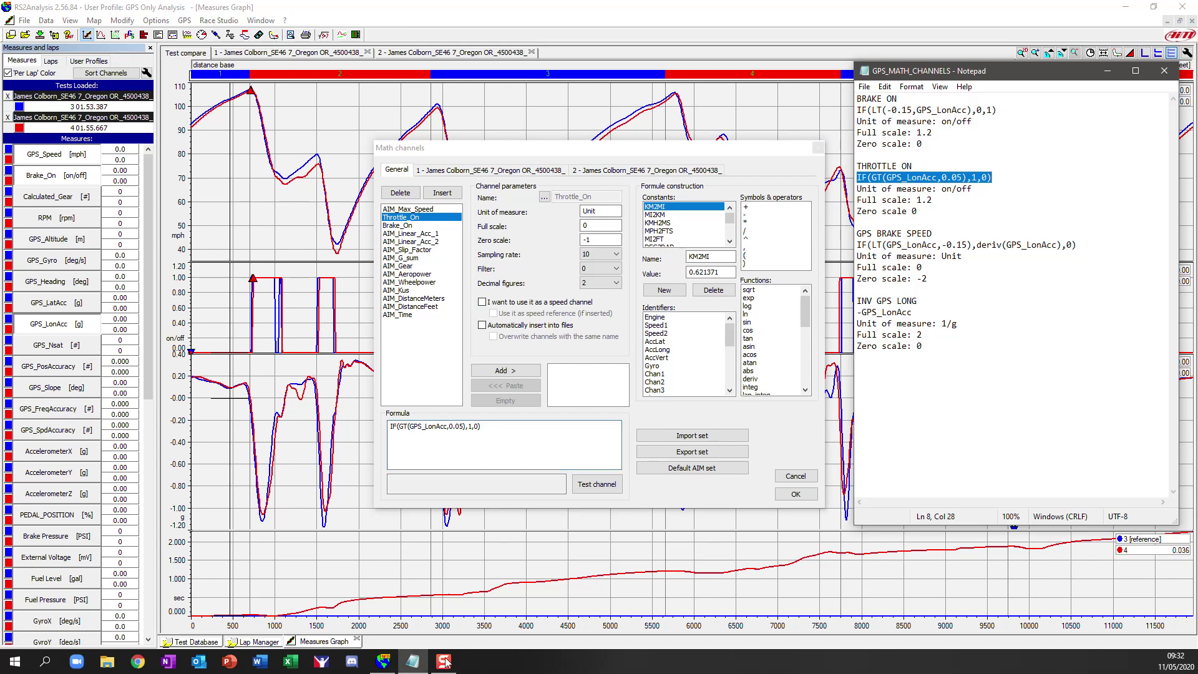
left_click_drag(942, 189, 975, 188)
right_click(960, 192)
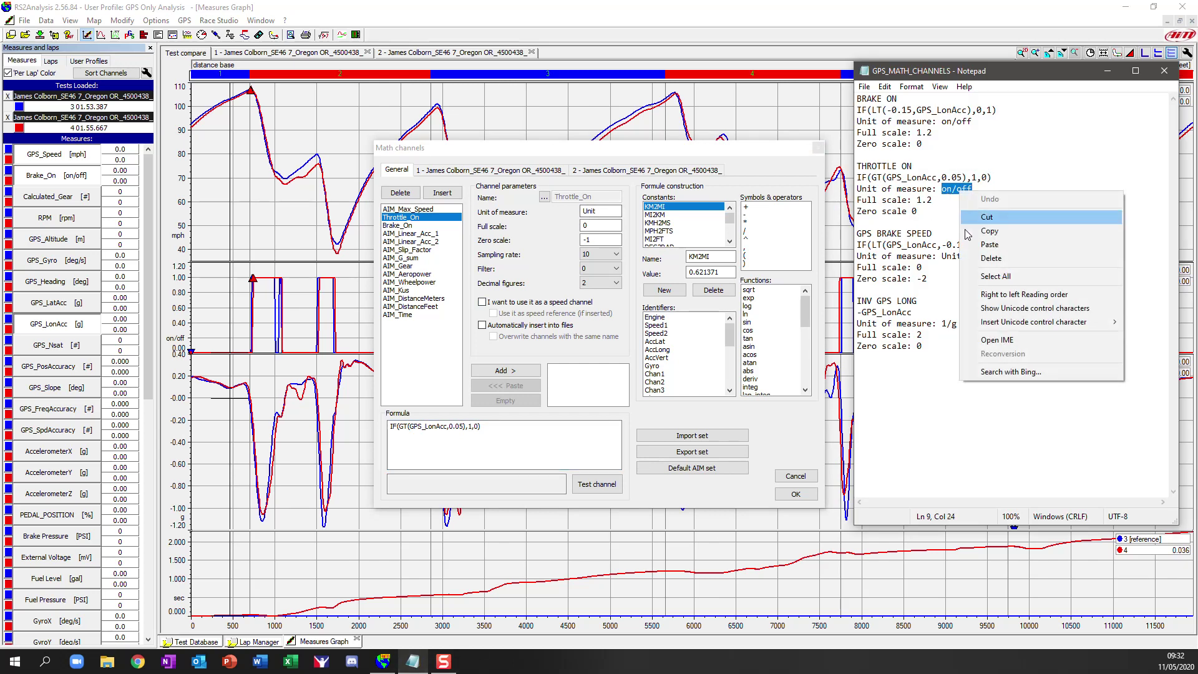
left_click(980, 229)
double_click(601, 210)
right_click(601, 210)
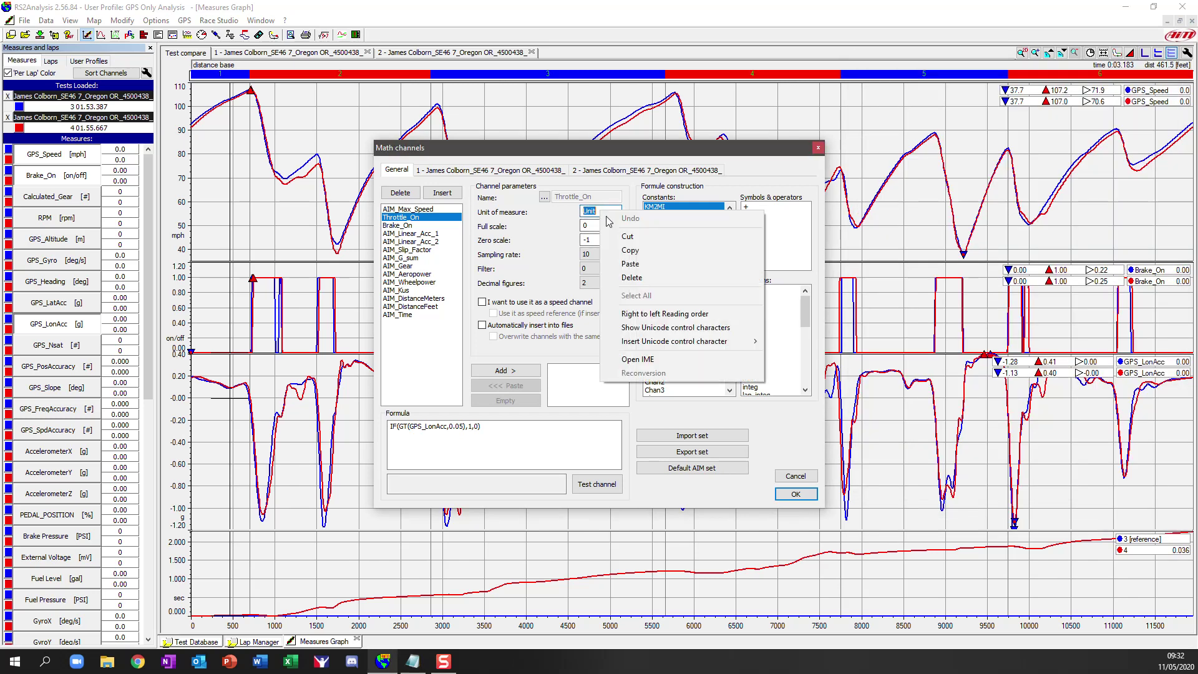
left_click(630, 259)
- Set Throttle_On's full scale to 1.2 and zero scale to 0, and accept the math channels
key("Tab")
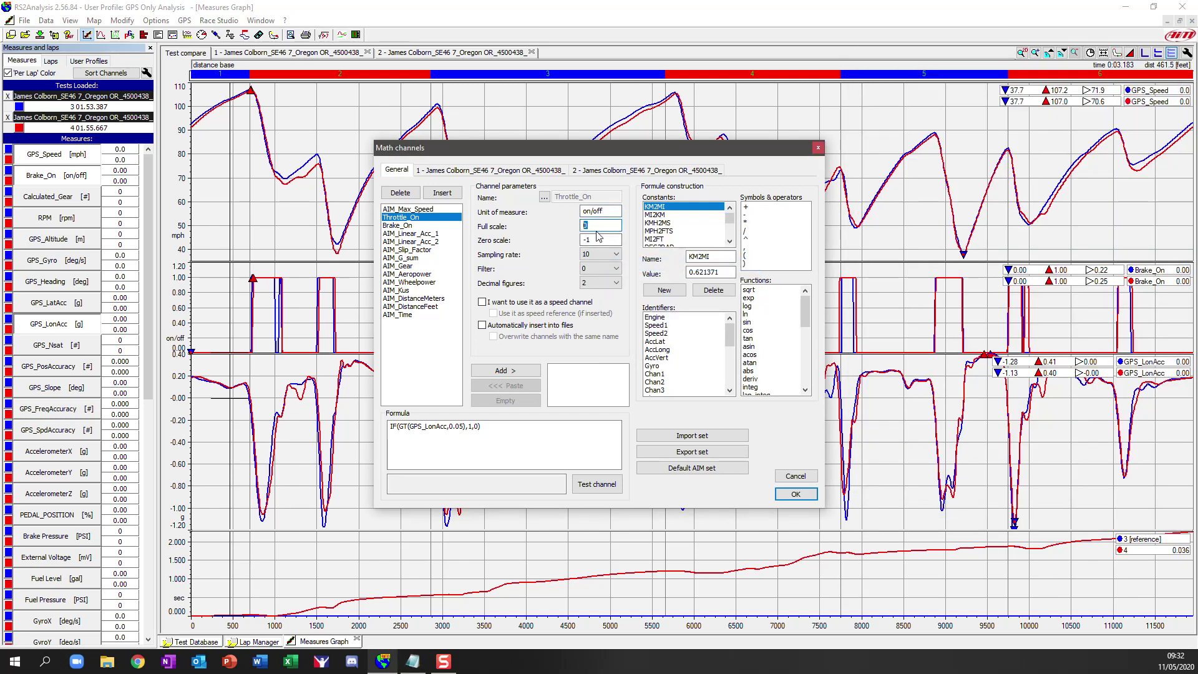
type("1")
key("Tab")
type("0")
left_click(795, 494)
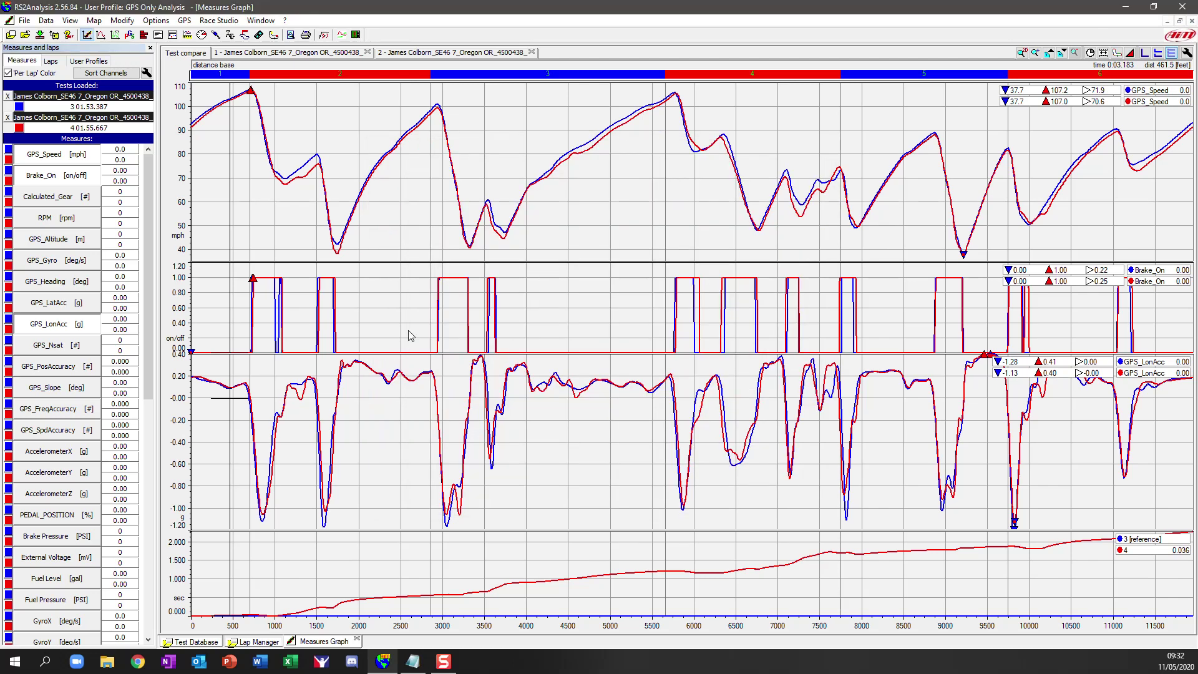
- Reopen the math channels and add the first test's Brake_On and the general set's Throttle_On to the copy list
left_click(323, 35)
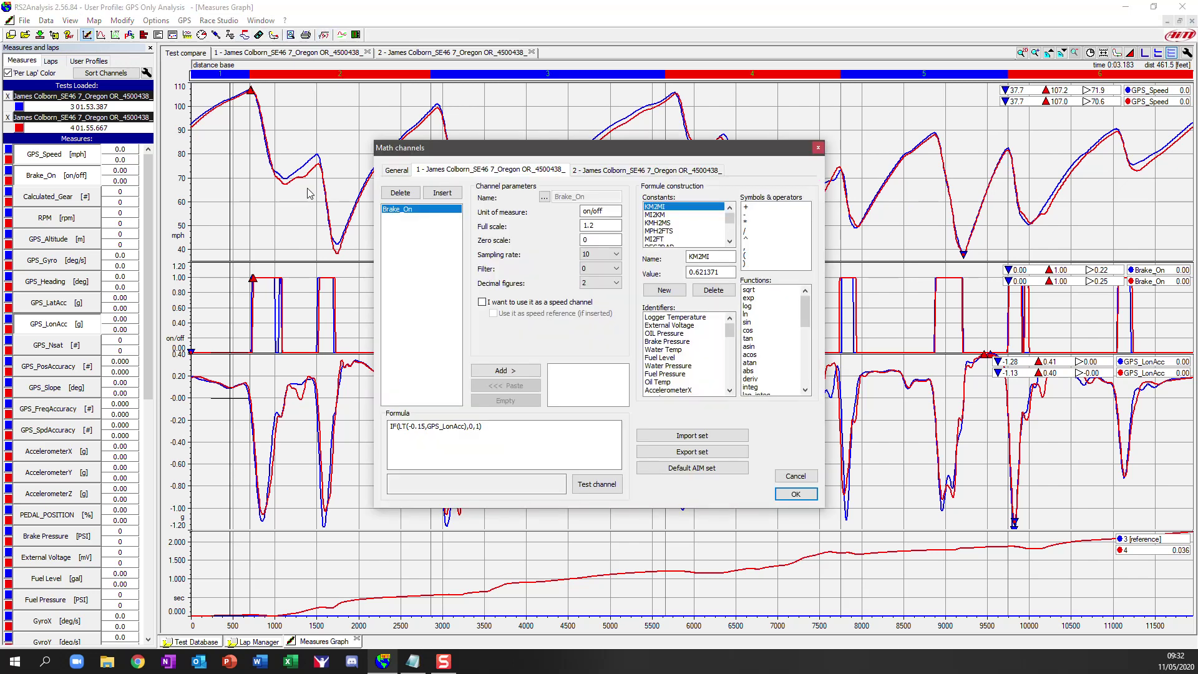
left_click(508, 370)
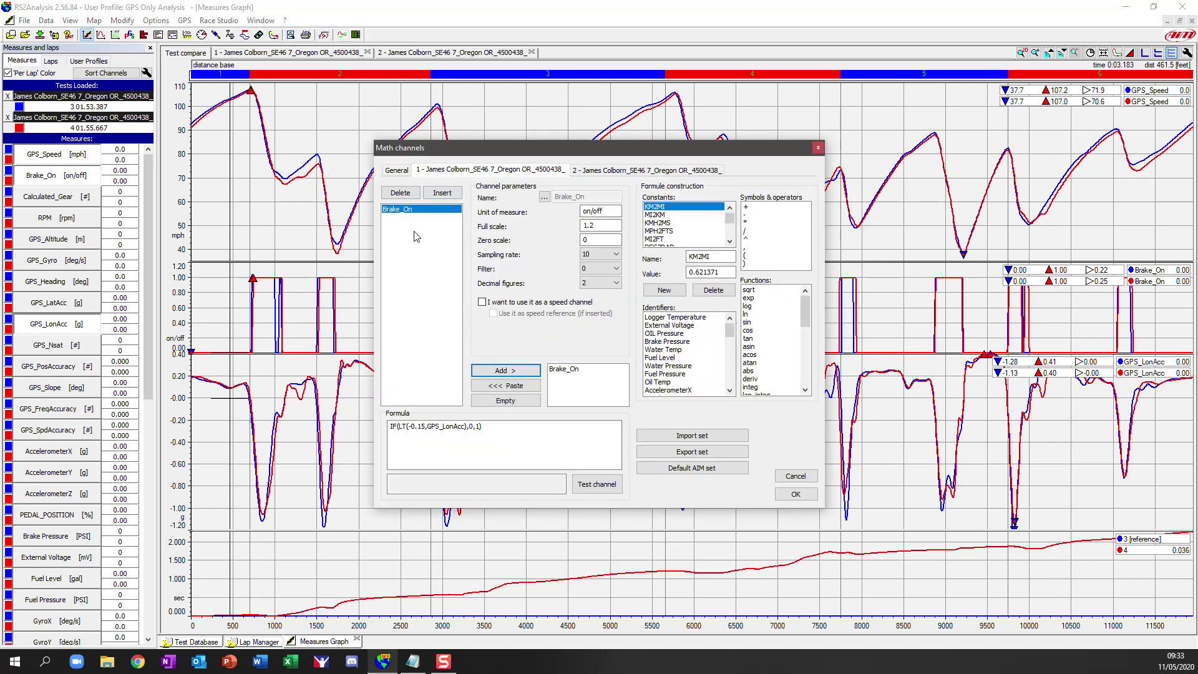
left_click(506, 385)
left_click(558, 369)
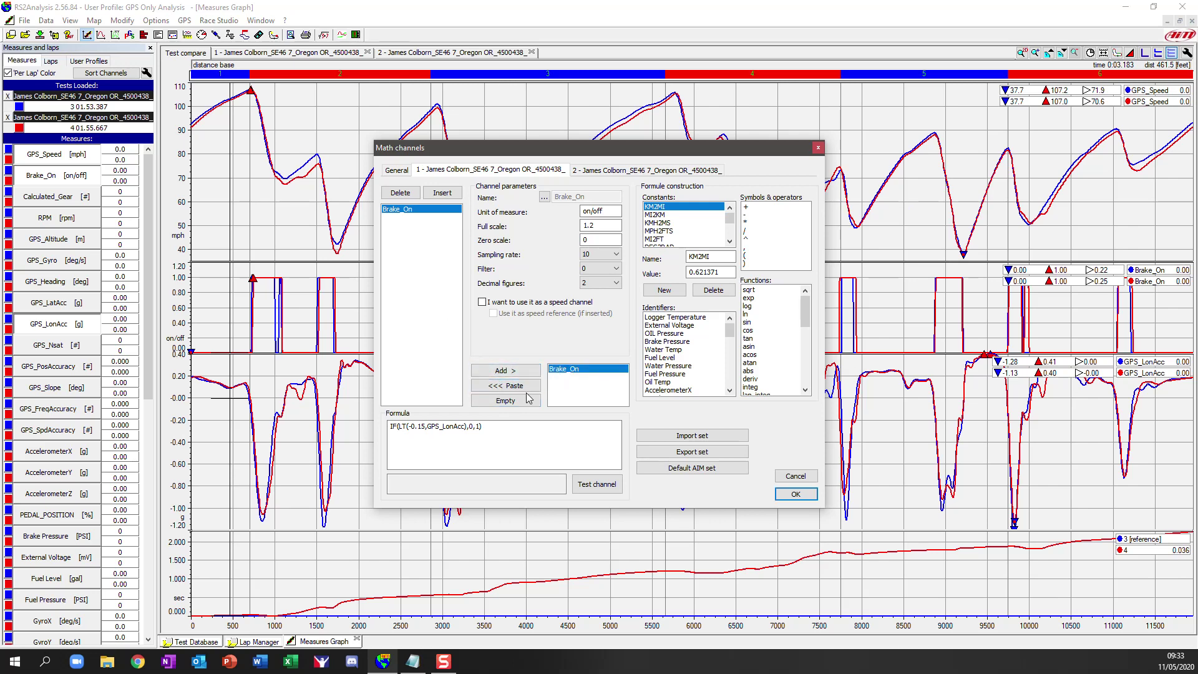
left_click(396, 169)
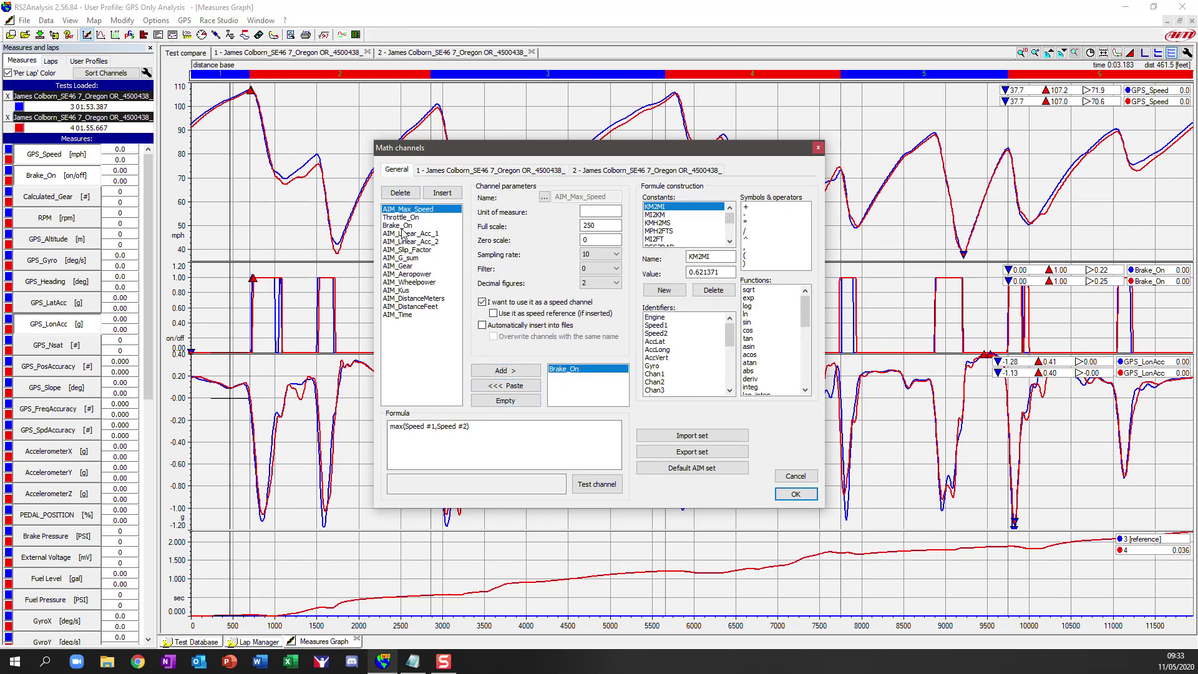
left_click(400, 216)
left_click(515, 370)
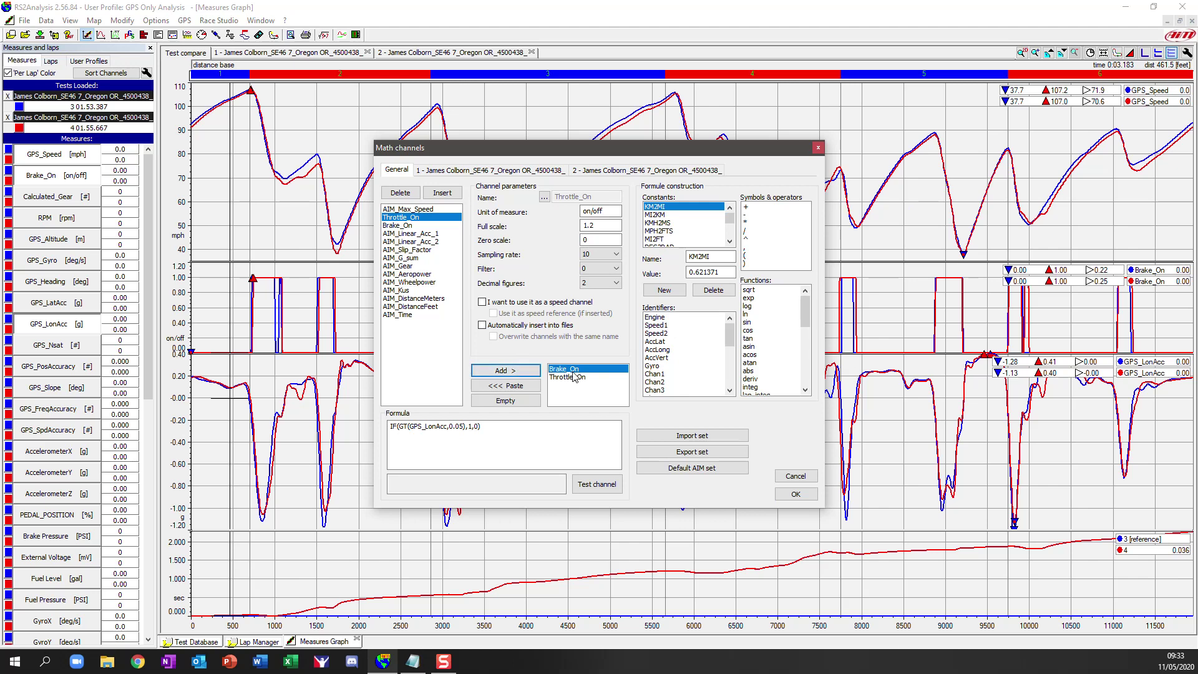
- Paste the copied Throttle_On channel into both loaded tests, accept, and display it on the measures graph
left_click(471, 172)
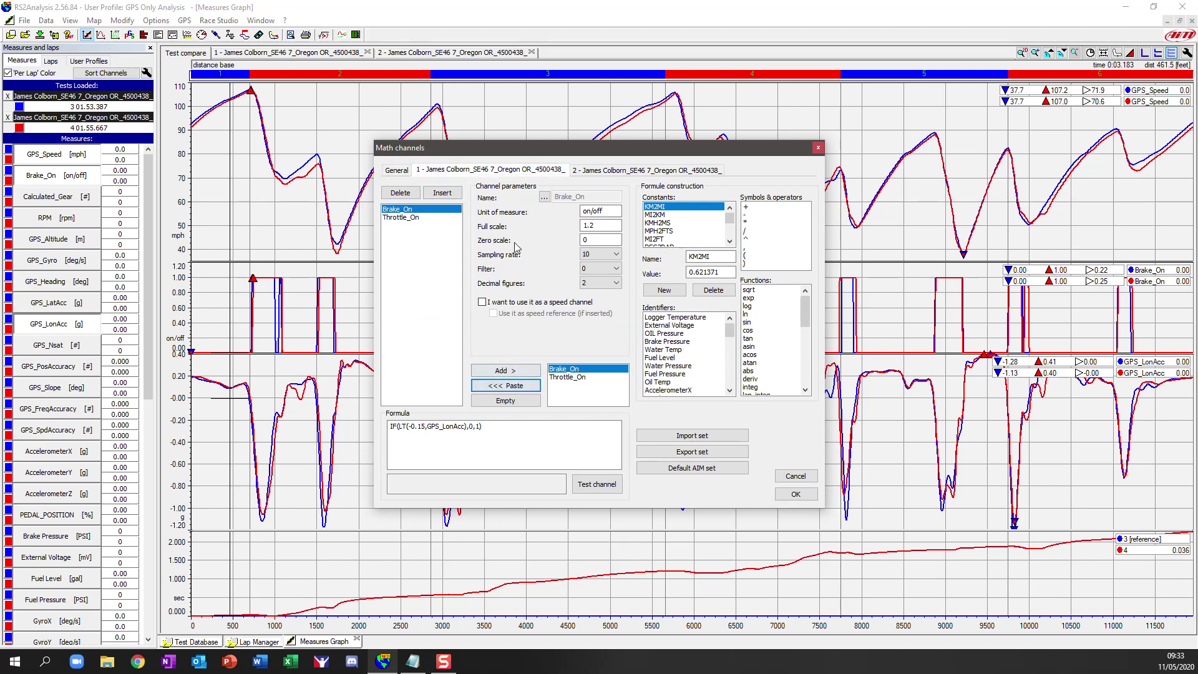
left_click(597, 170)
left_click(519, 386)
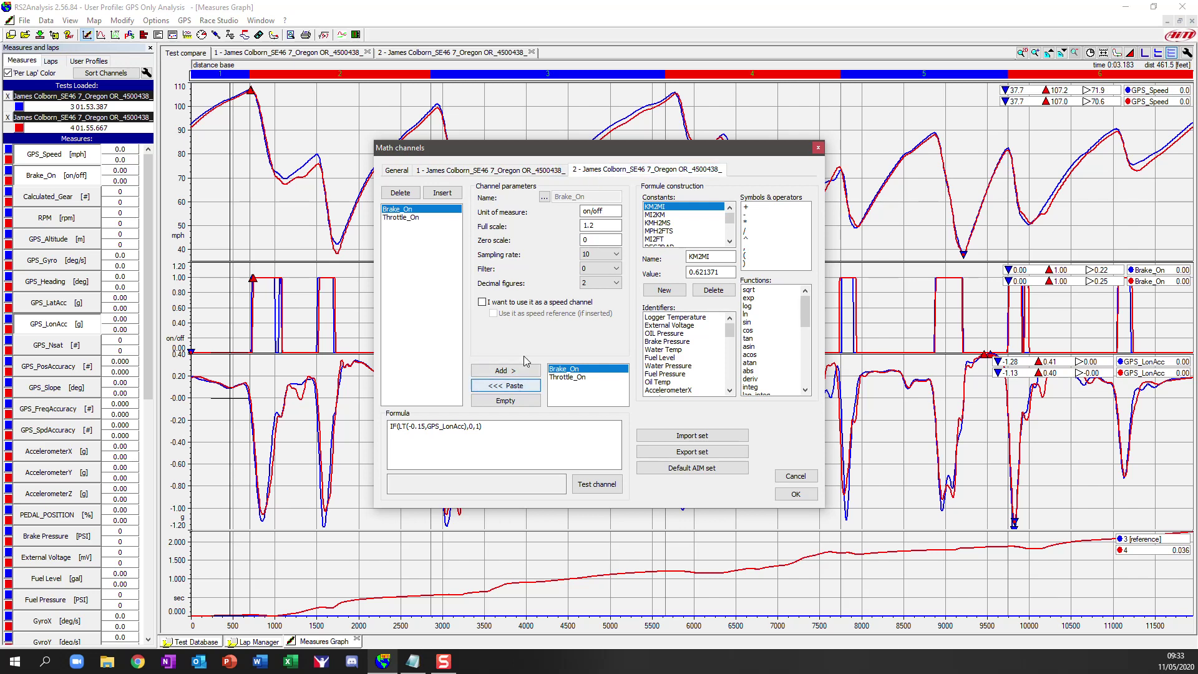
left_click(794, 495)
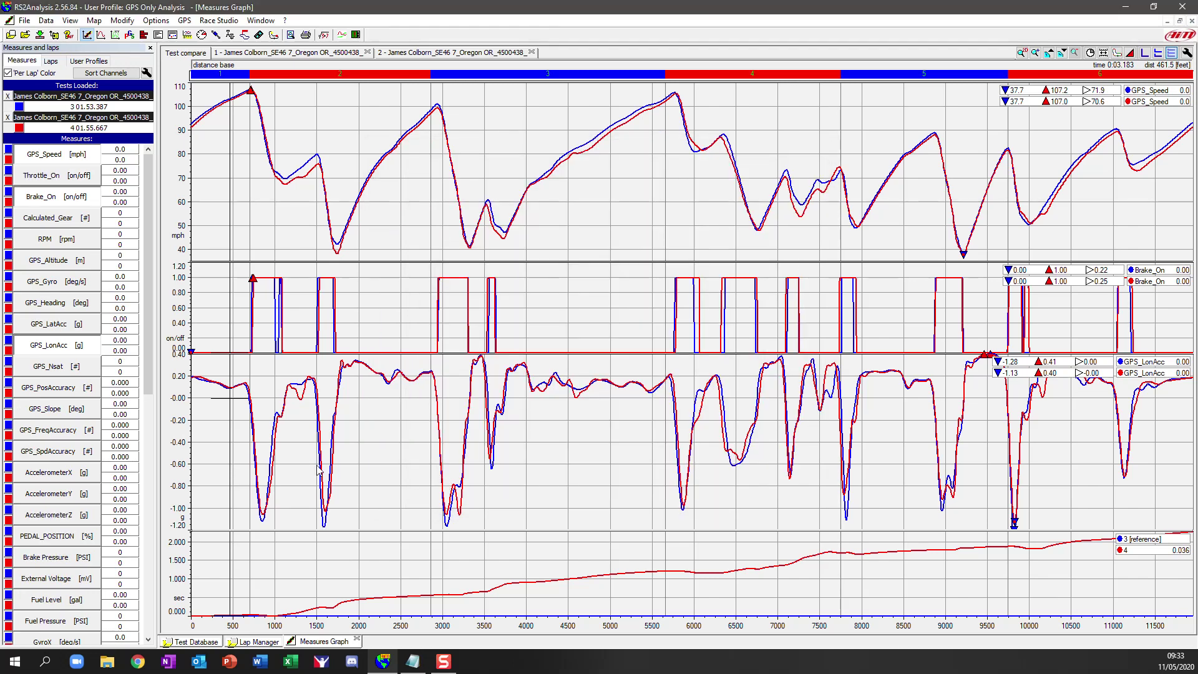
left_click(61, 178)
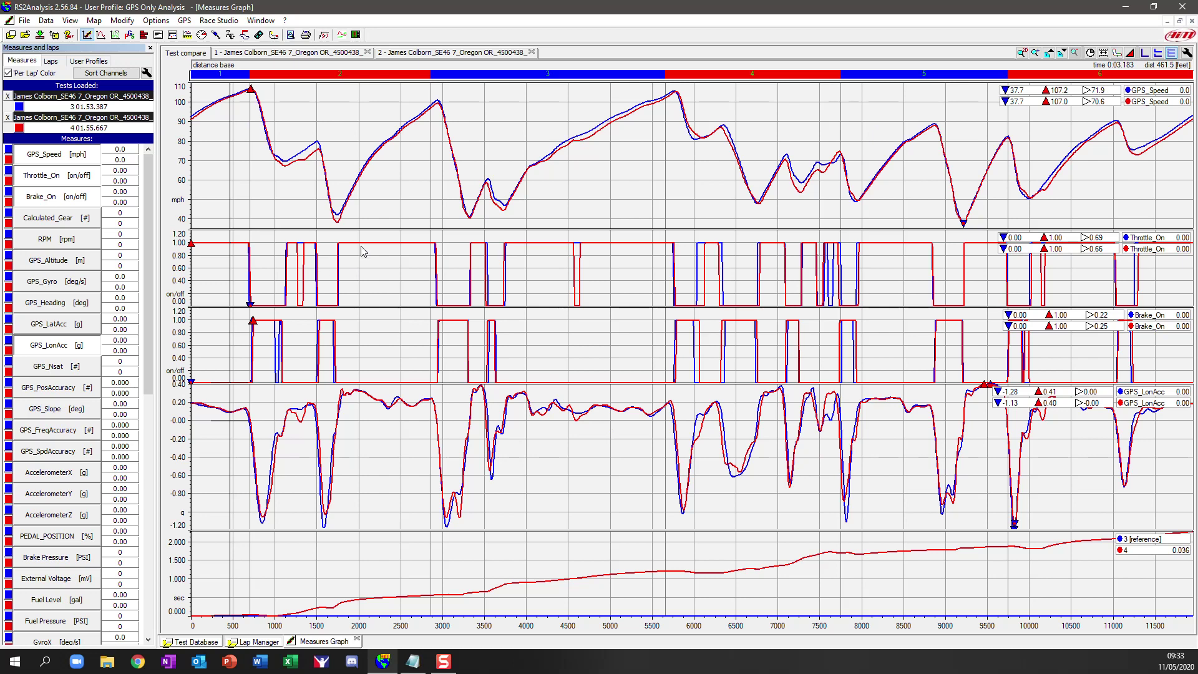
- Reopen the math channels, insert another channel in the general set and name it GPS_Inv_LonG
left_click(324, 36)
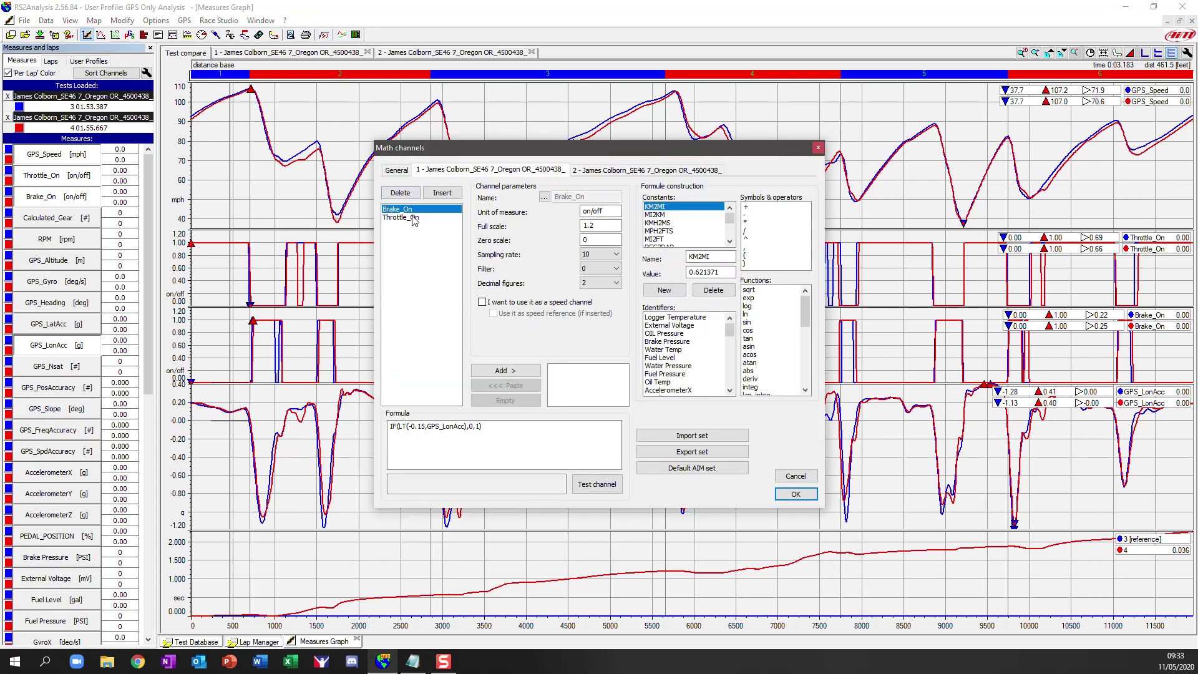
left_click(442, 193)
left_click(544, 198)
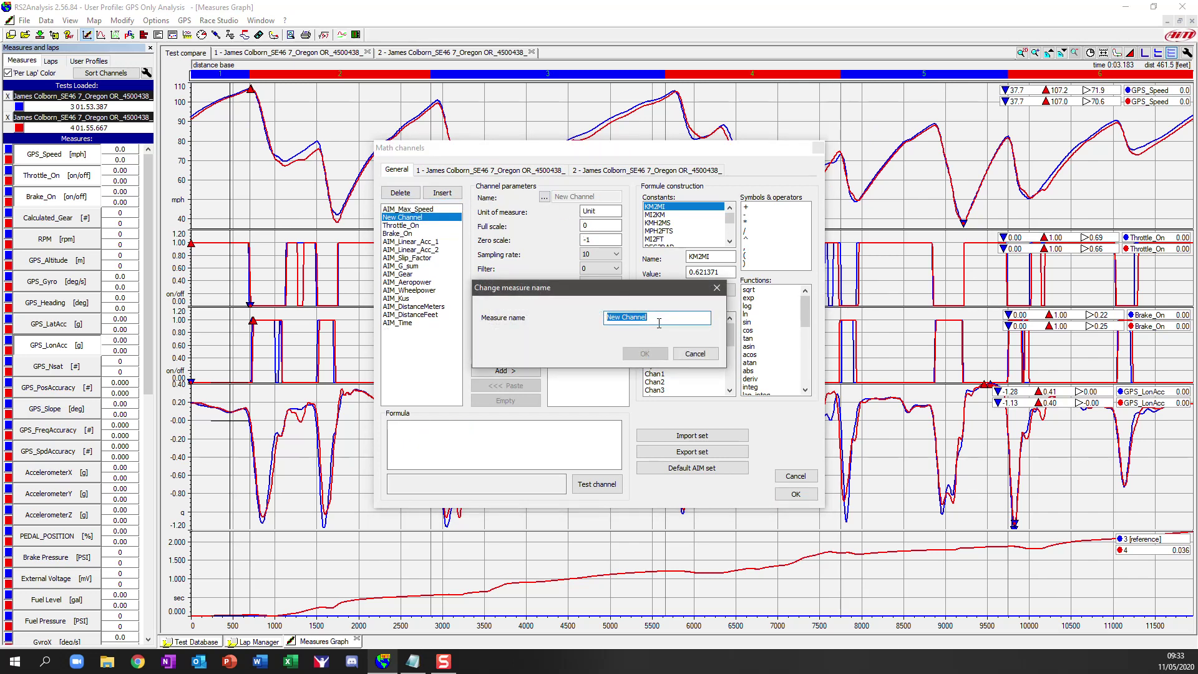
type("G")
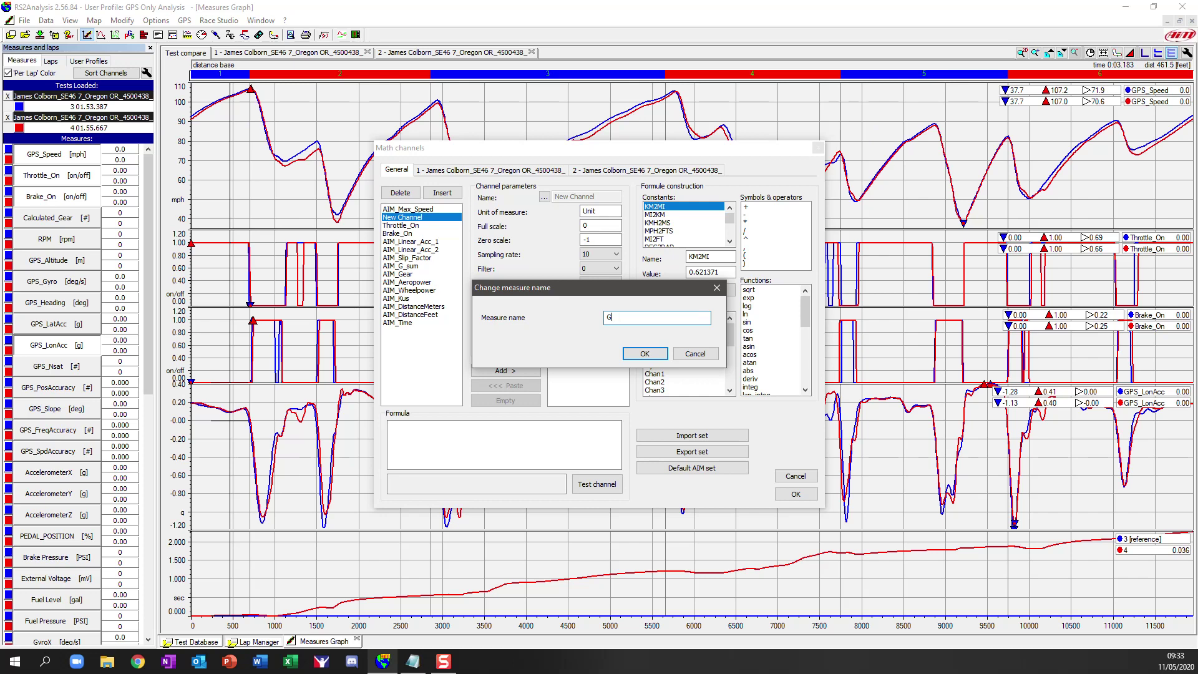
type("PS_Inv_LonG")
left_click(646, 354)
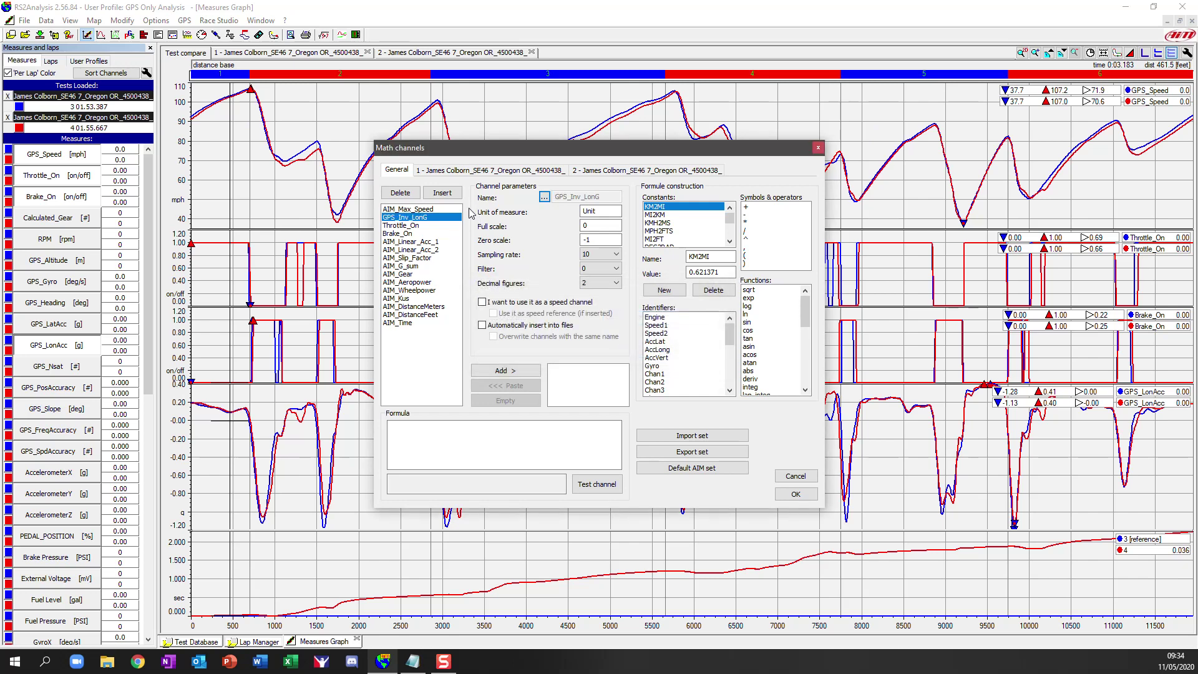
- Copy the formula -GPS_LonAcc from the INV GPS LONG notes in Notepad into the GPS_Inv_LonG channel's formula
left_click(412, 660)
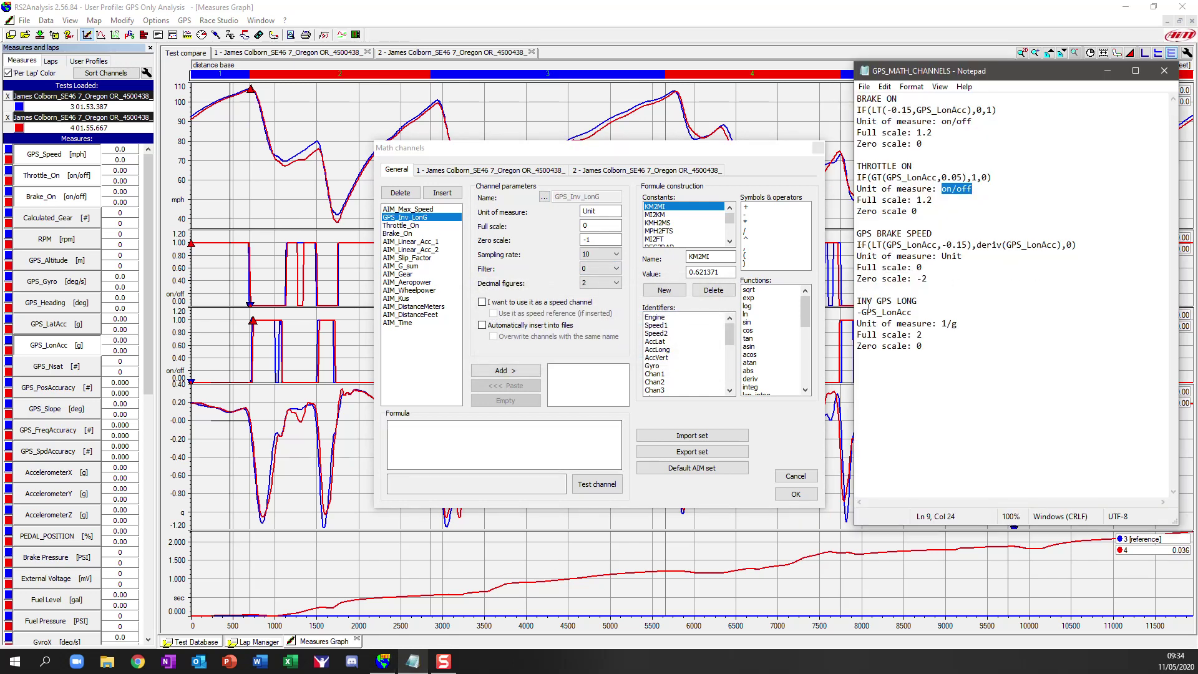
left_click_drag(912, 313, 861, 313)
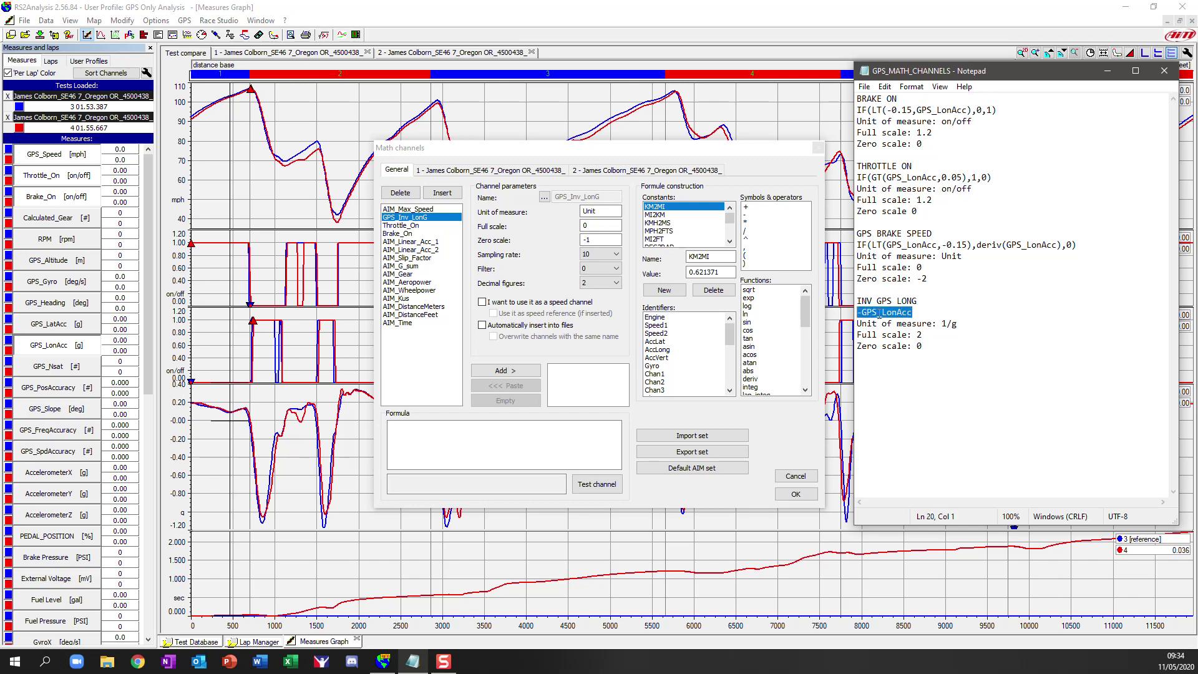
right_click(879, 315)
left_click(899, 353)
left_click(496, 451)
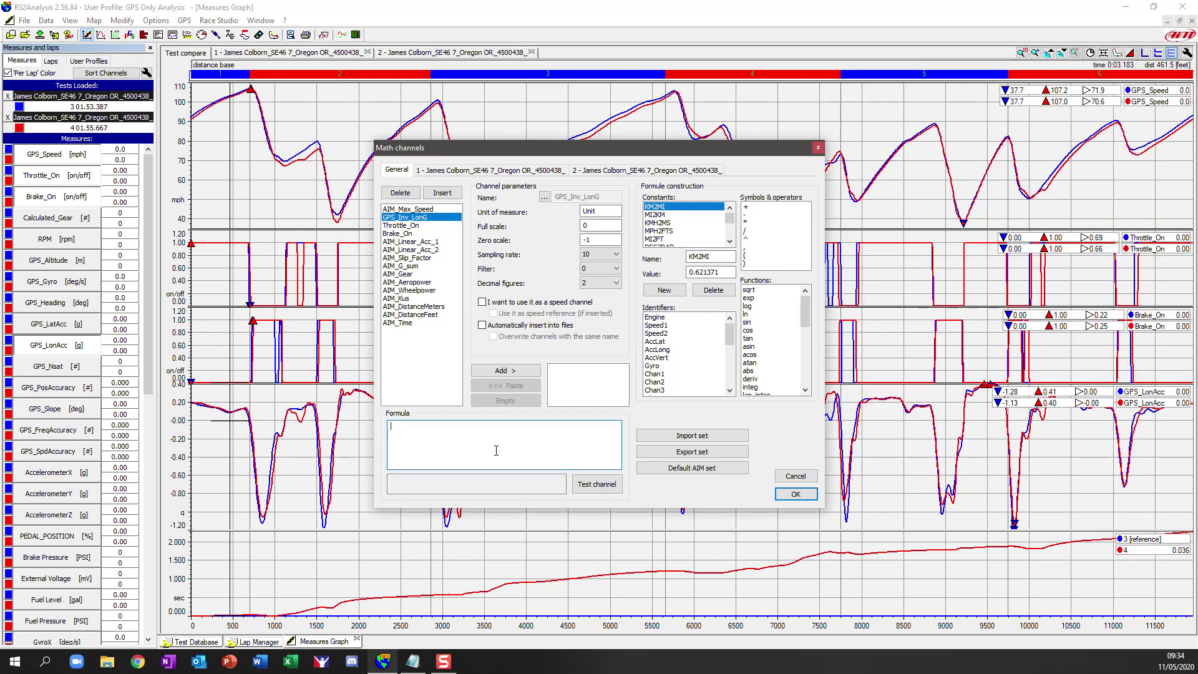
right_click(496, 450)
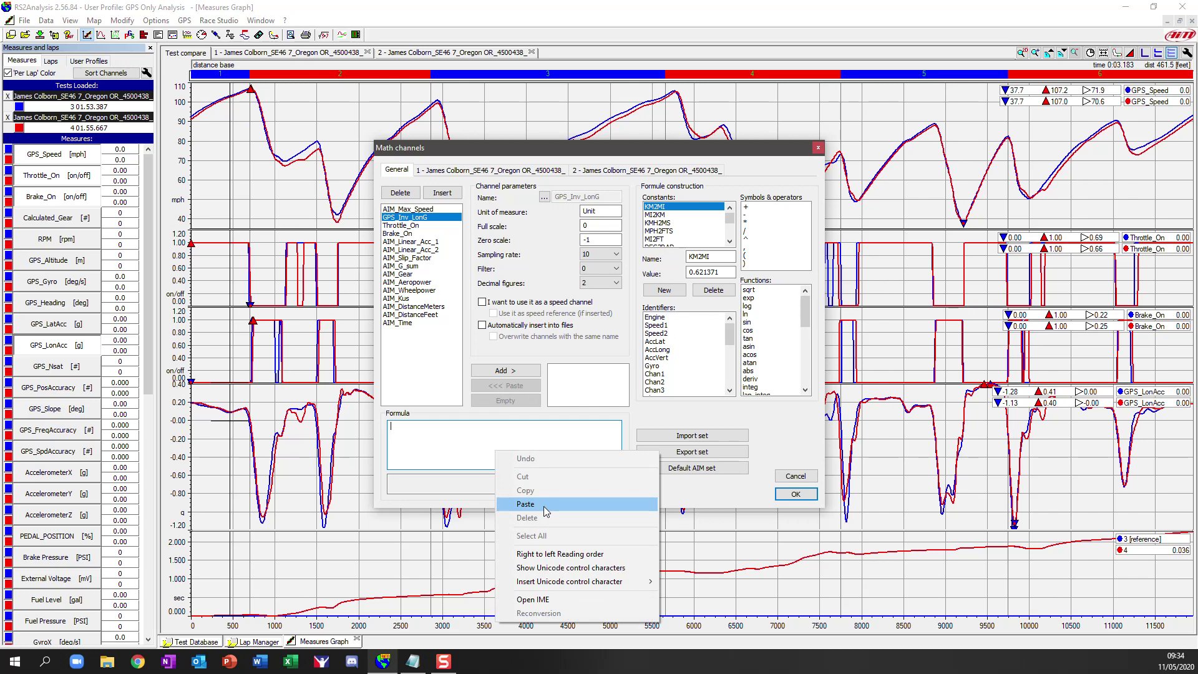
left_click(544, 504)
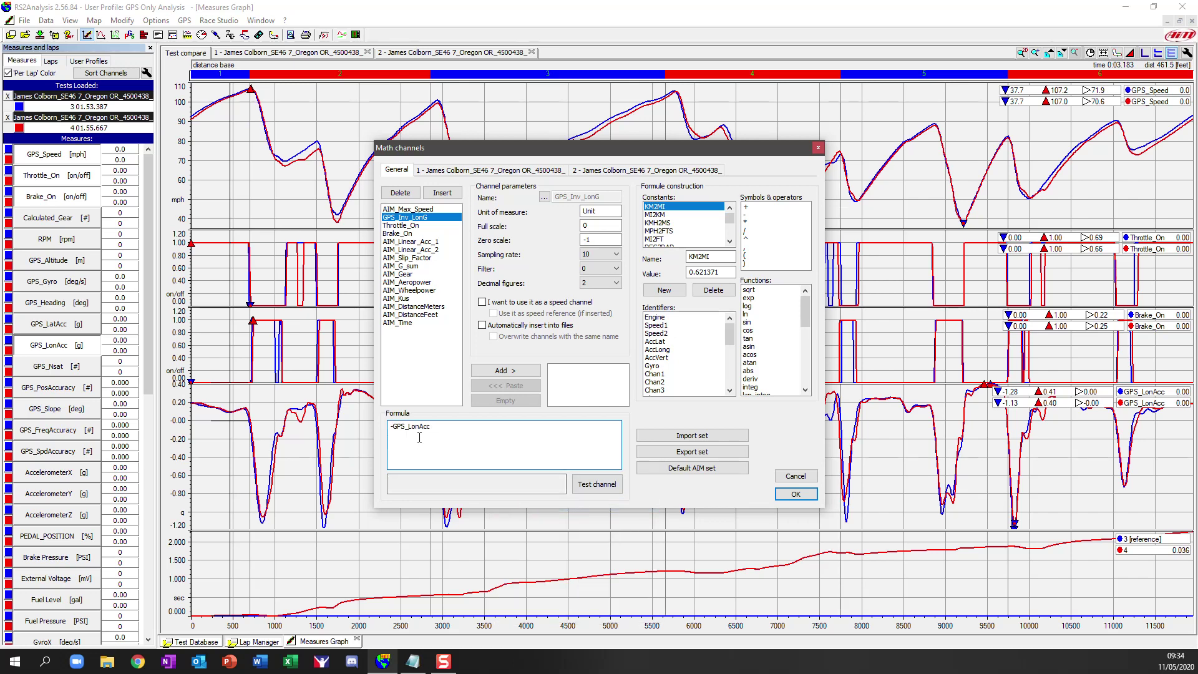
- Copy 1/g from the INV GPS LONG notes into GPS_Inv_LonG's unit of measure
left_click(413, 661)
left_click(940, 326)
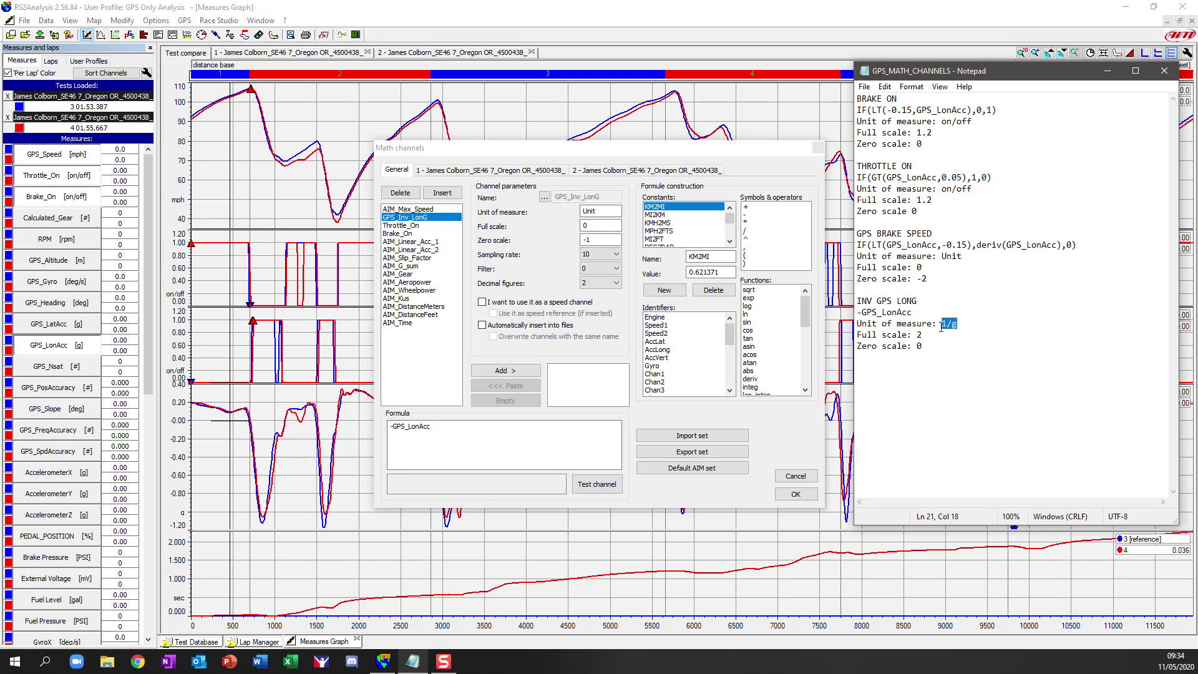
left_click_drag(943, 324, 957, 321)
right_click(952, 318)
left_click(981, 359)
left_click(593, 211)
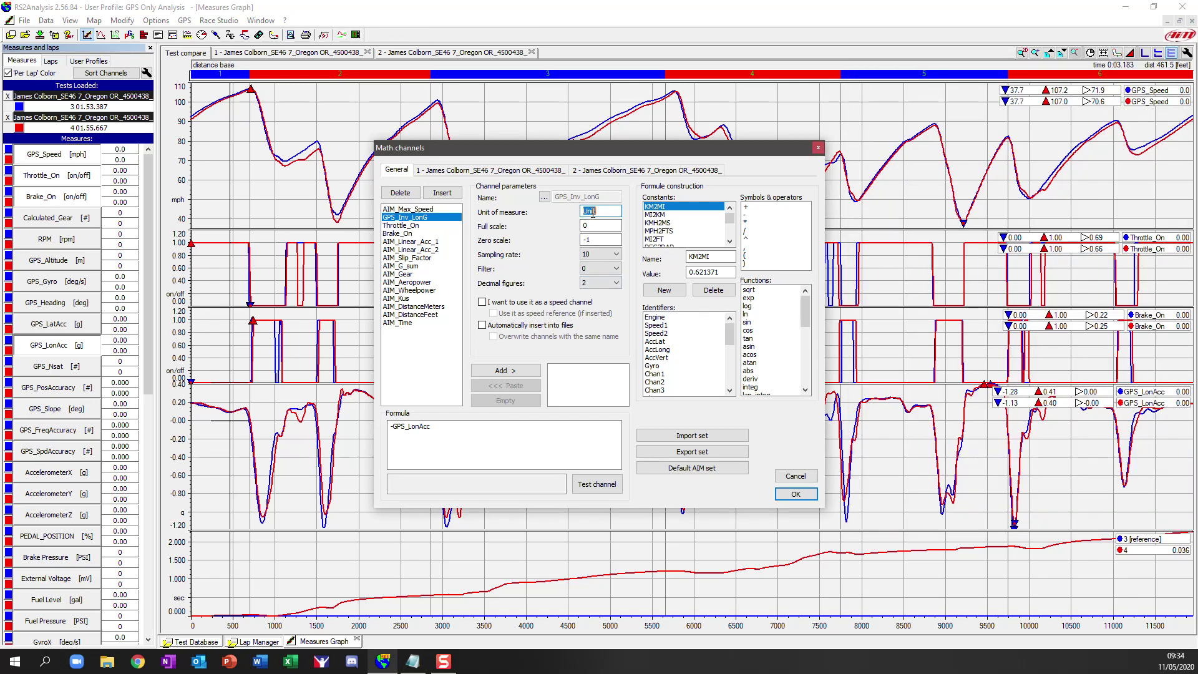
right_click(592, 211)
left_click(622, 266)
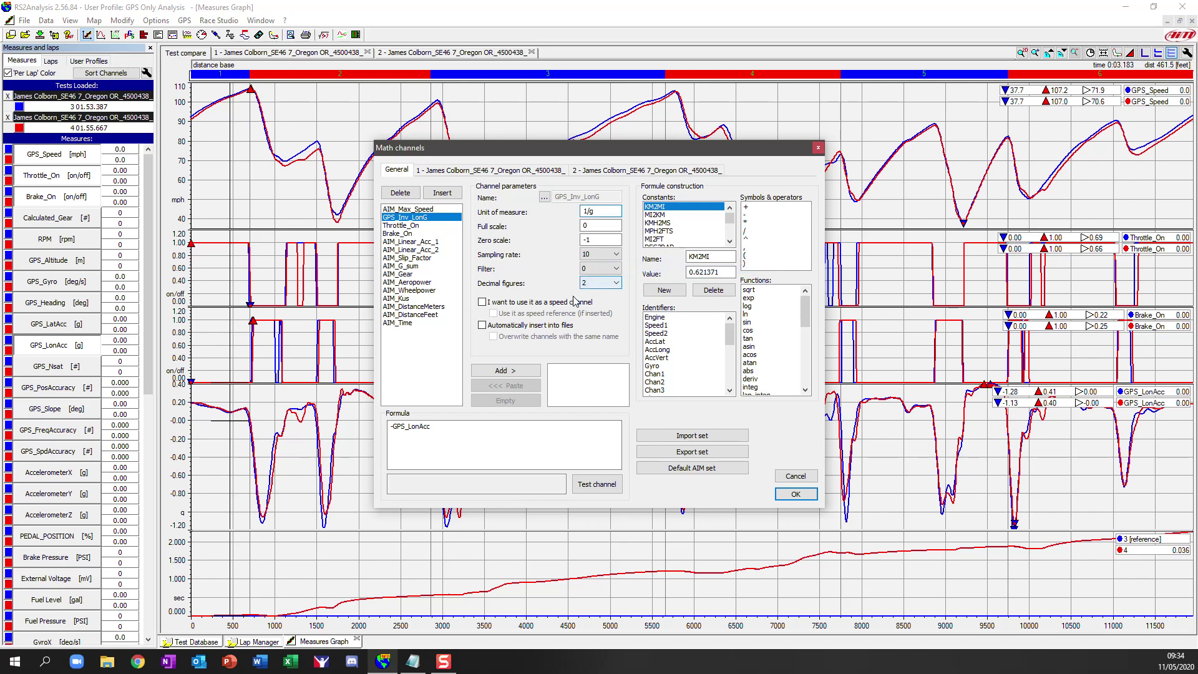
- Set GPS_Inv_LonG's full scale to 2 and zero scale to 0 per the Notepad notes, and accept the math channels
left_click(413, 661)
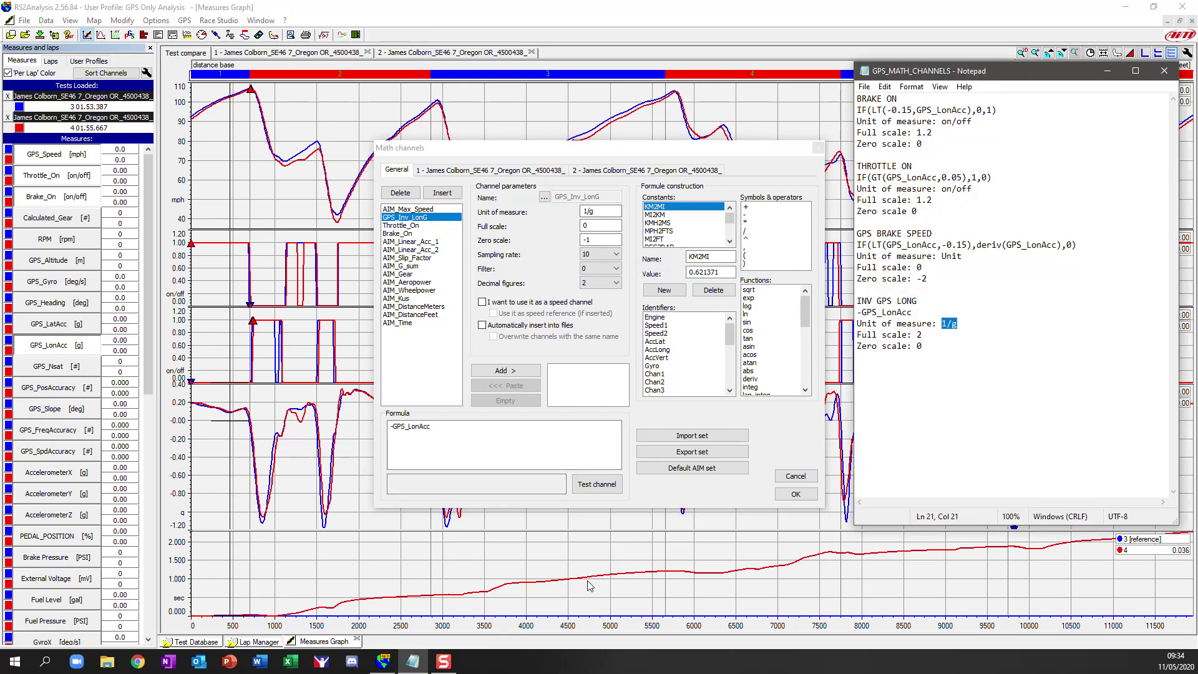
left_click(643, 260)
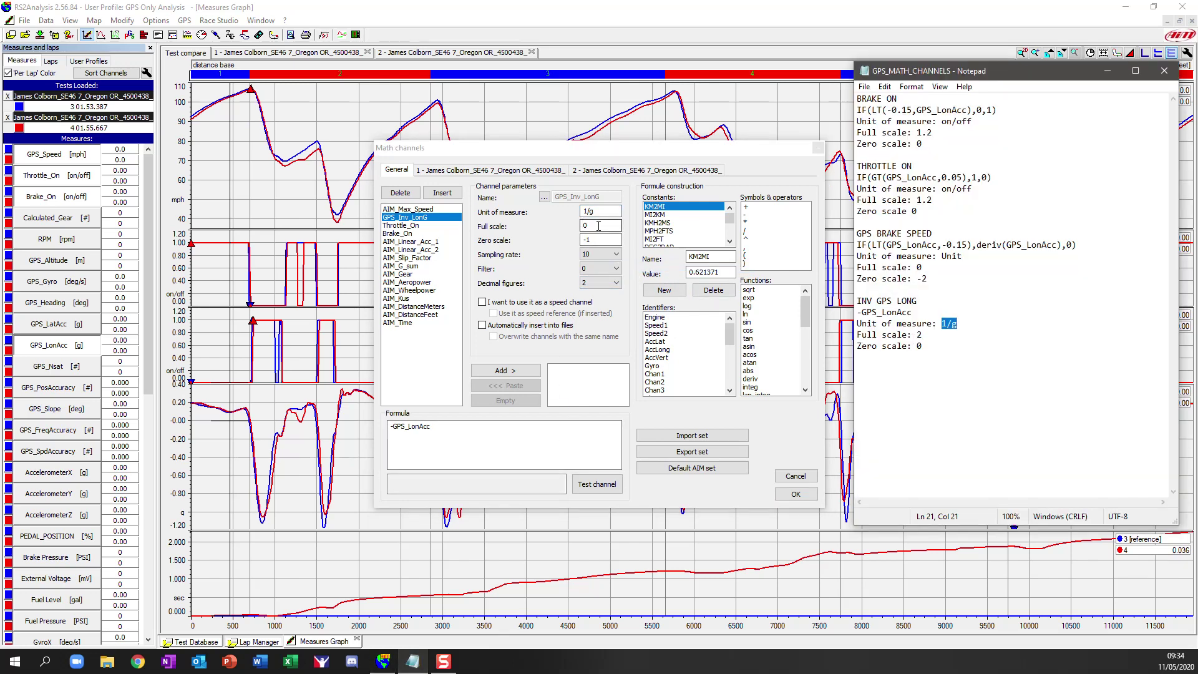
type("2")
key("Tab")
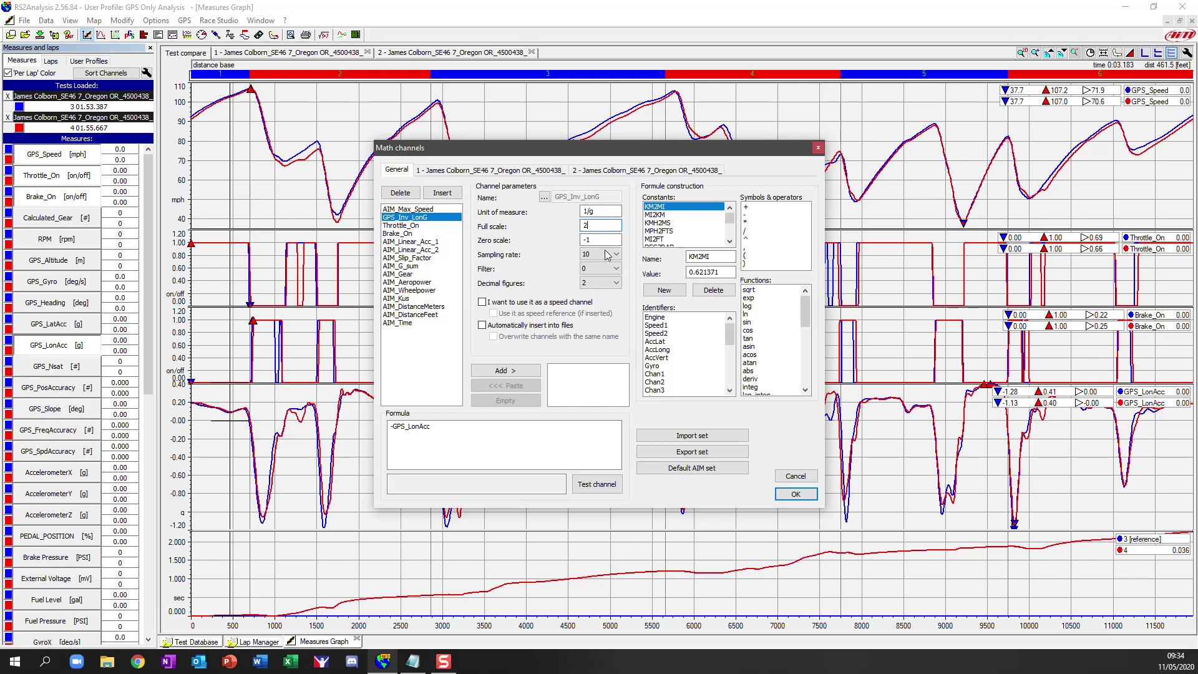
type("0")
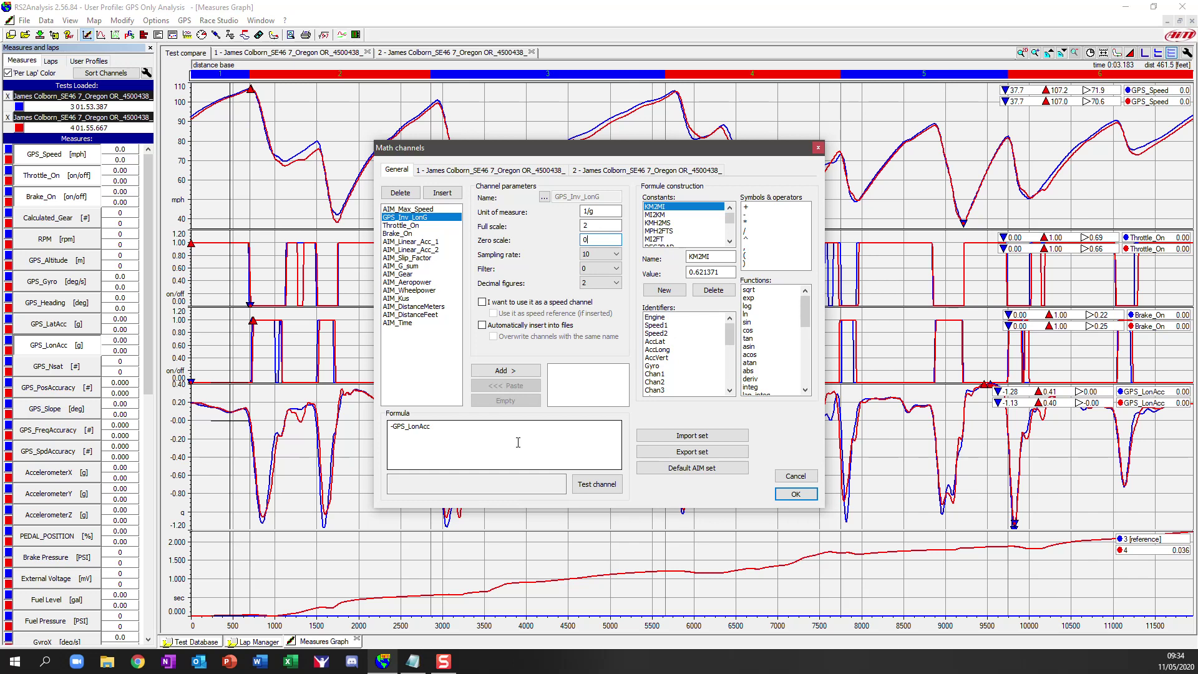
left_click(795, 493)
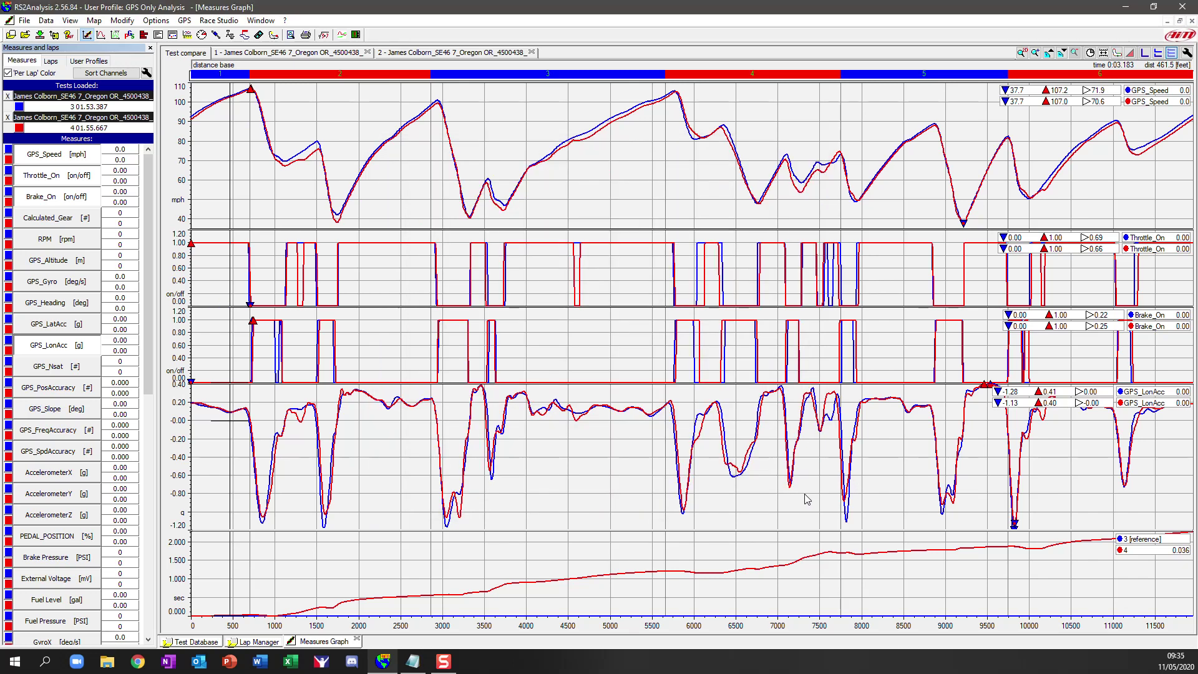
- Reopen the math channels and add GPS_Inv_LonG from the general set to the channels for copying
left_click(323, 34)
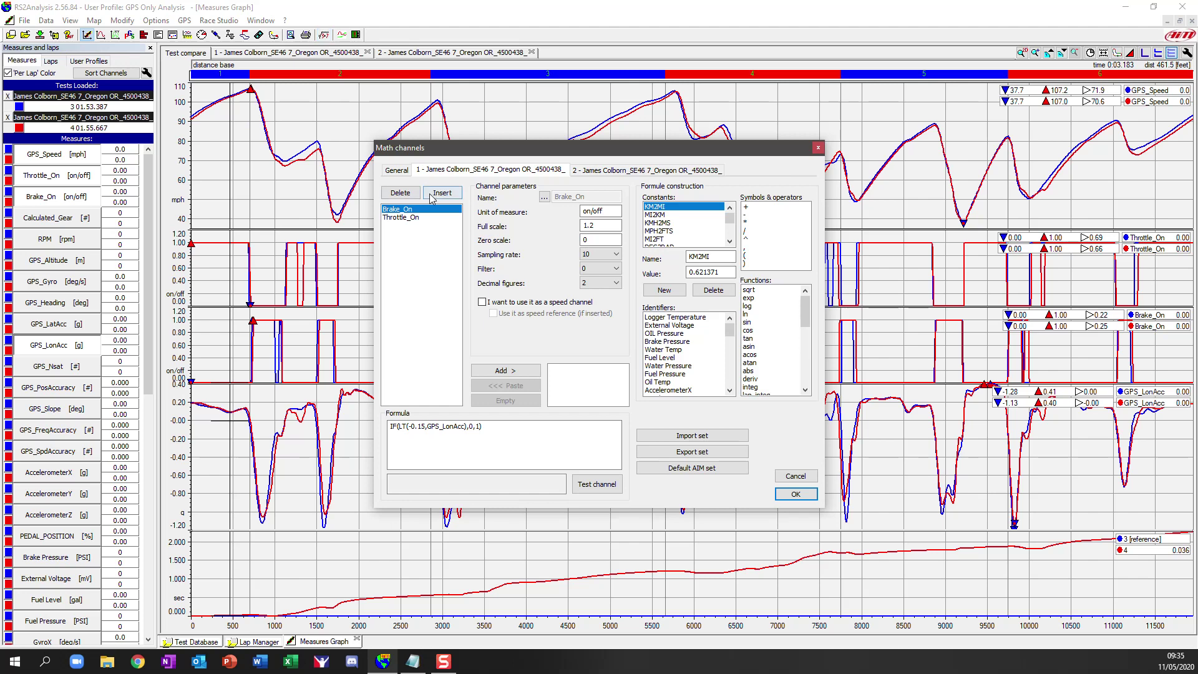
left_click(402, 173)
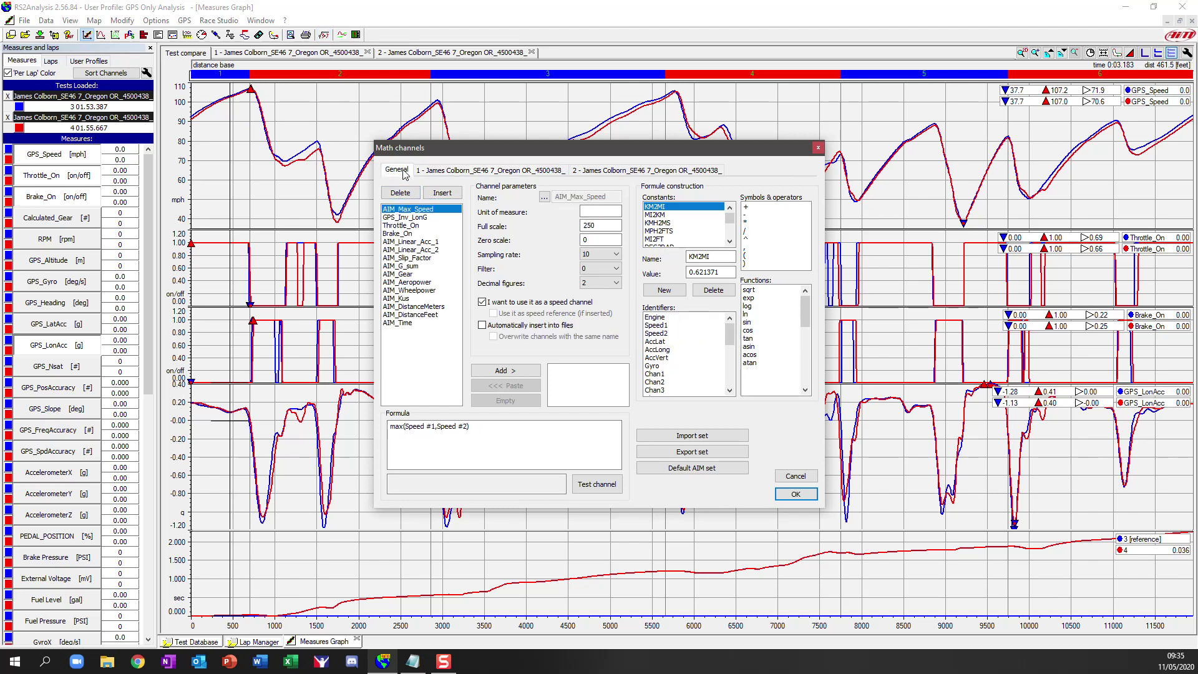
left_click(406, 217)
left_click(505, 370)
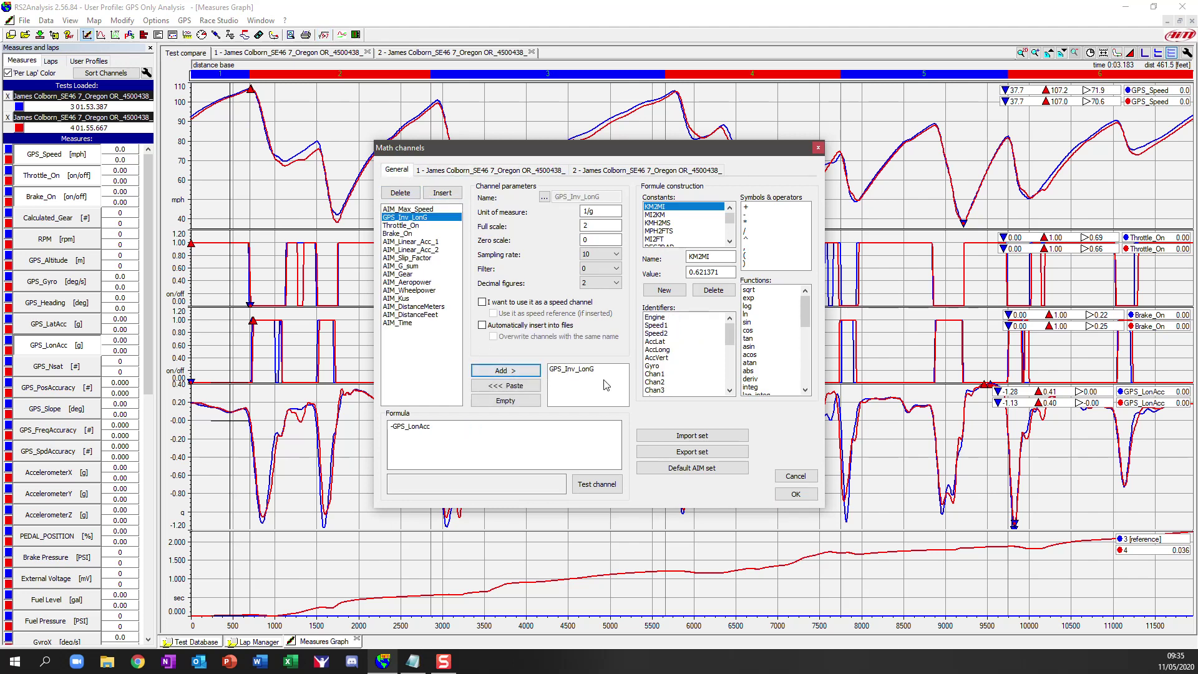
- Paste GPS_Inv_LonG into both loaded tests, accept, and display it on the measures graph
left_click(499, 171)
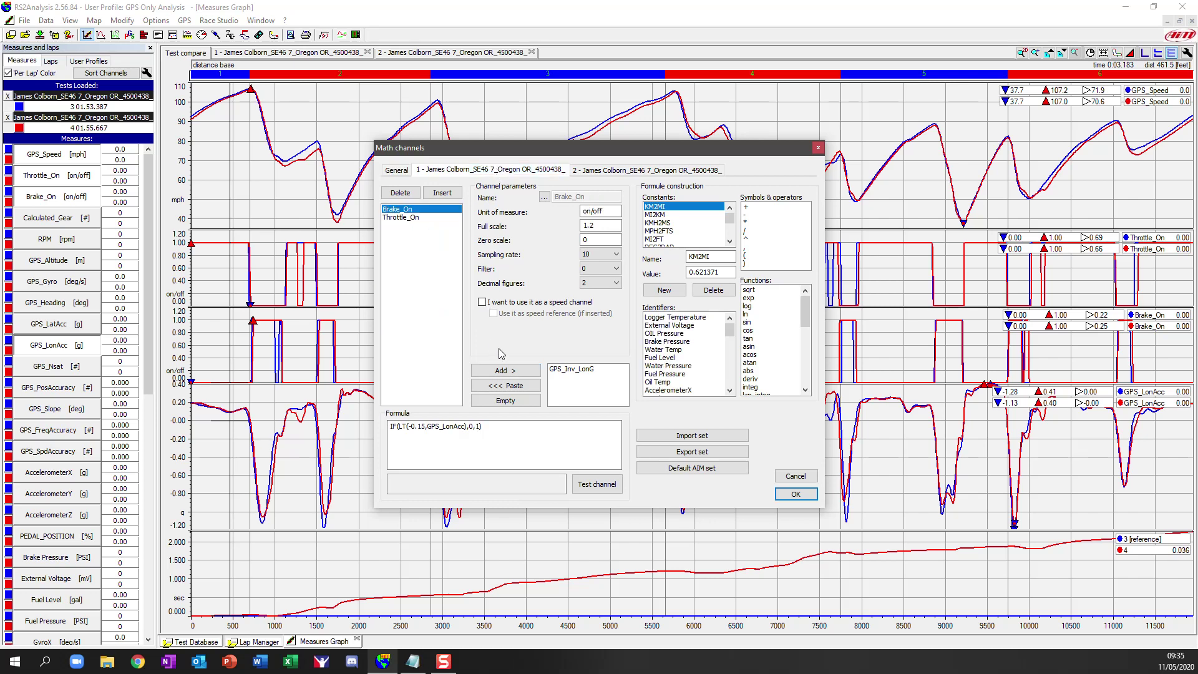
left_click(513, 385)
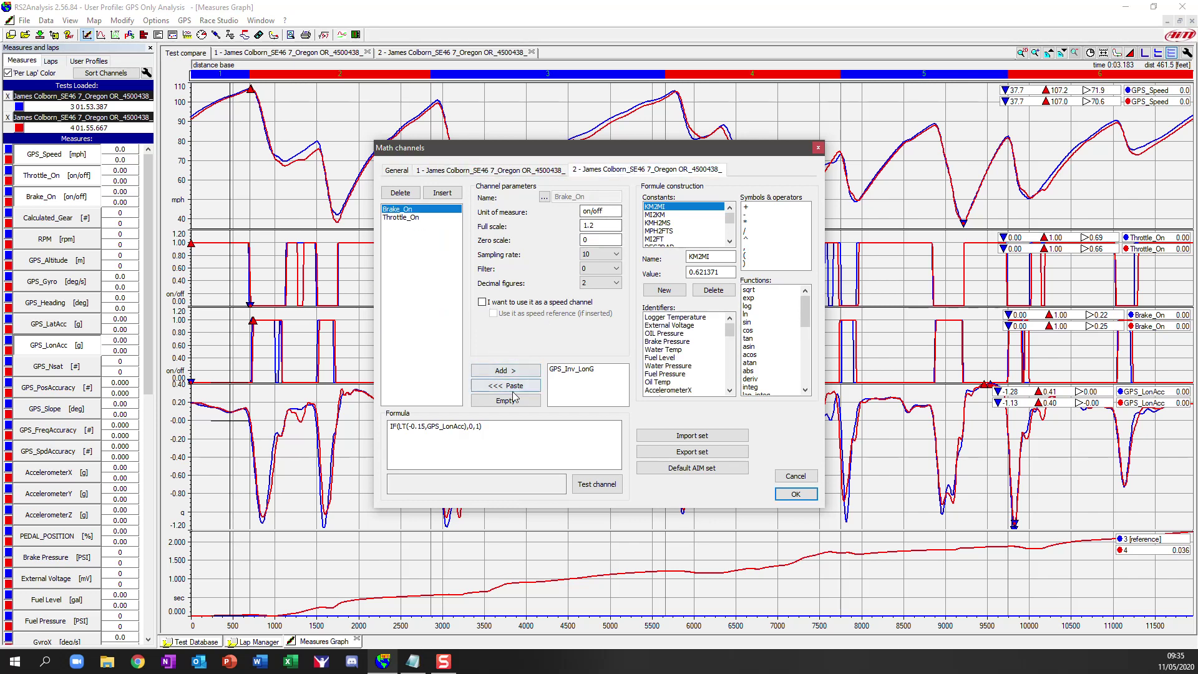
left_click(798, 494)
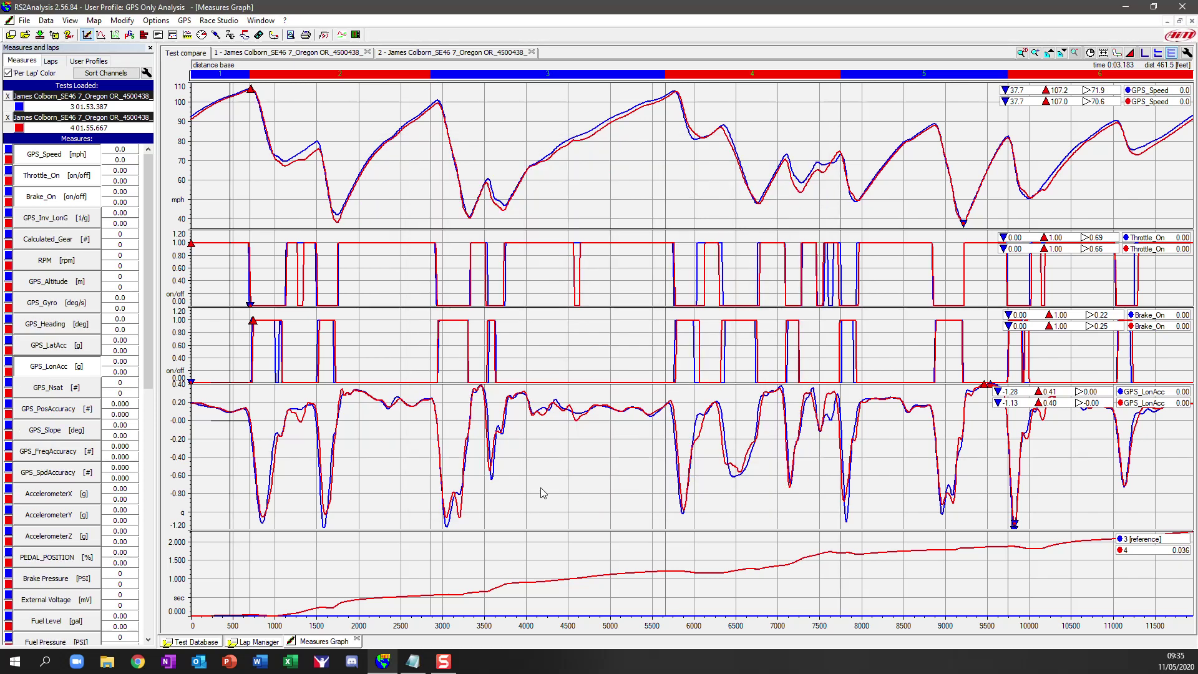
left_click(62, 223)
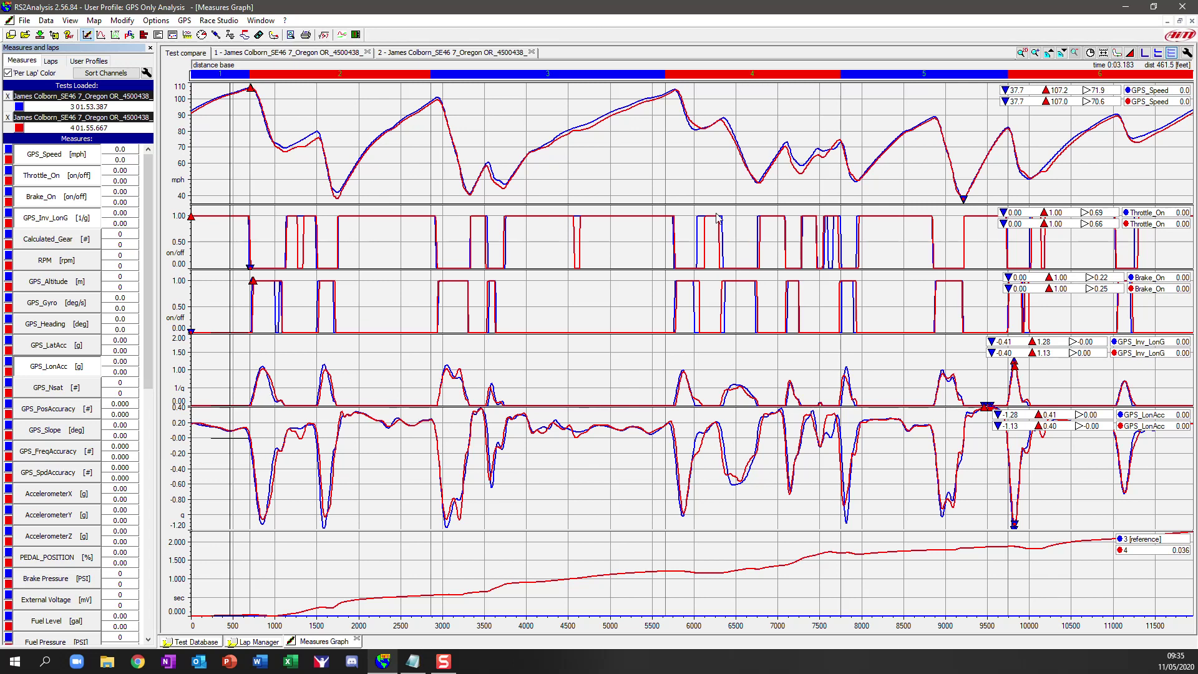
- Reopen the math channels, insert a new channel in the general set and name it Brake_Speed
left_click(329, 36)
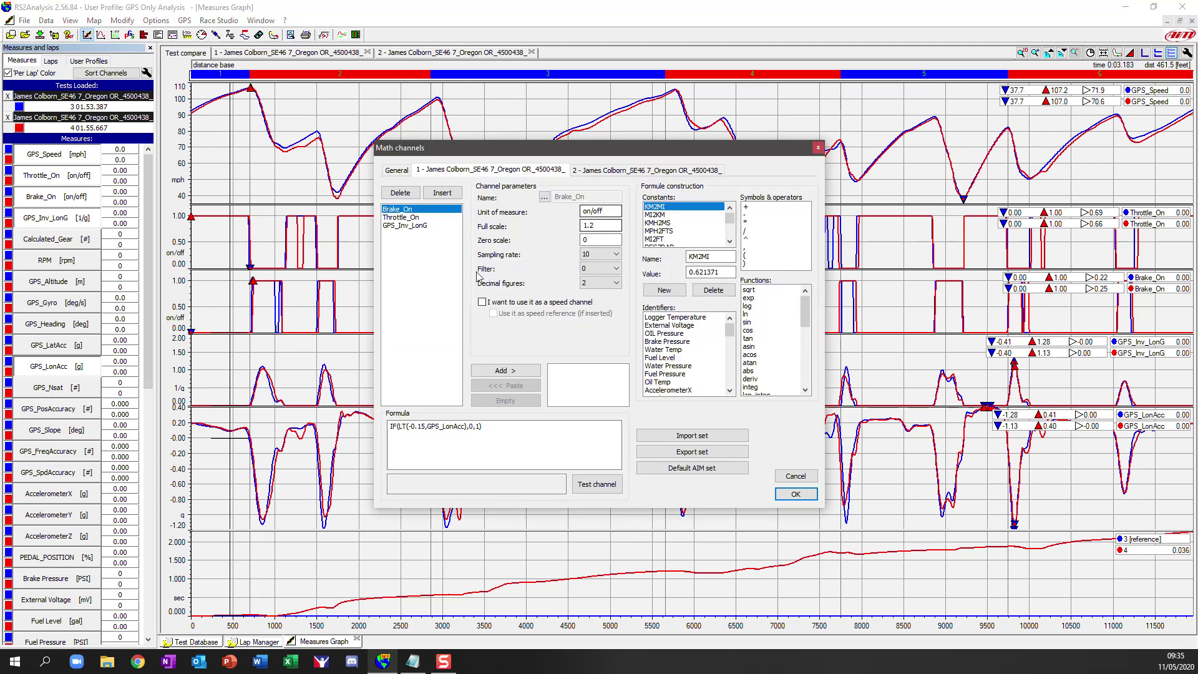
left_click(402, 171)
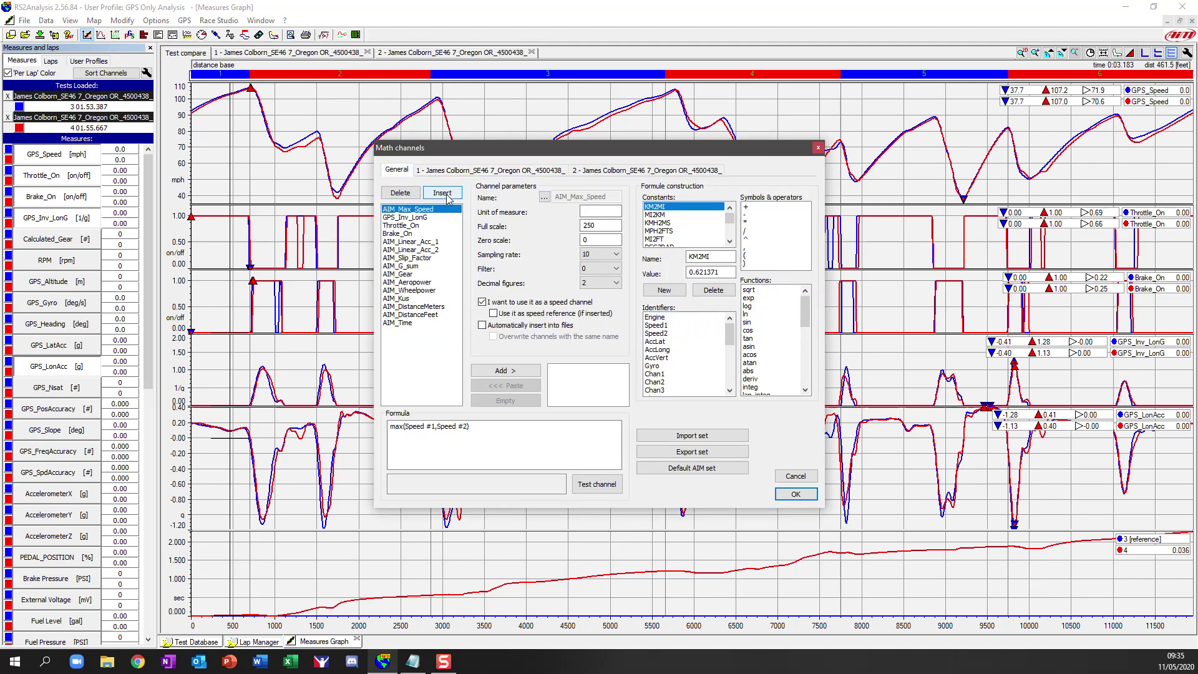
left_click(442, 193)
left_click(544, 197)
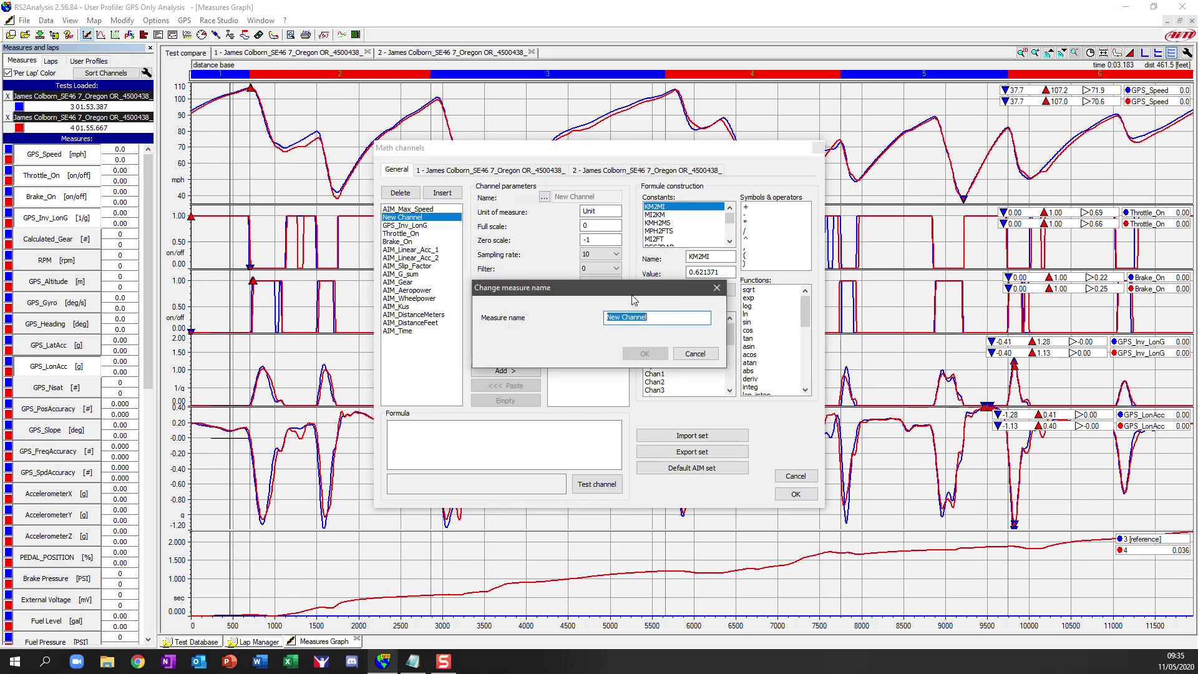
type("Bran")
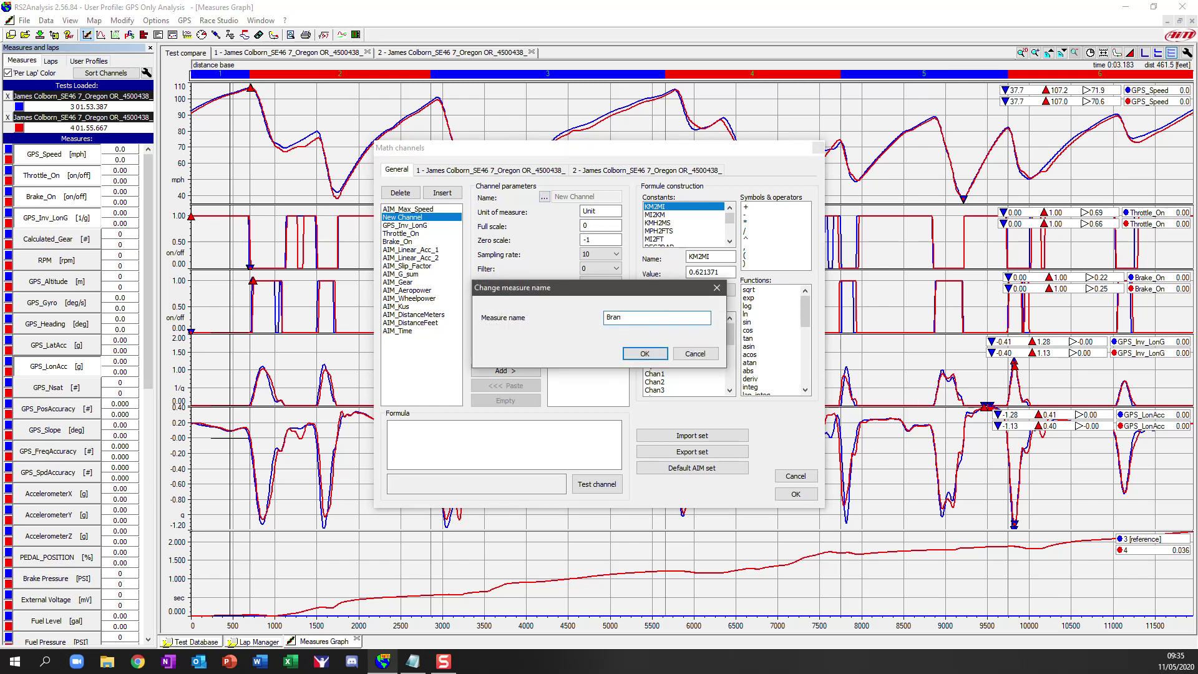
type("e_Speed")
left_click(651, 356)
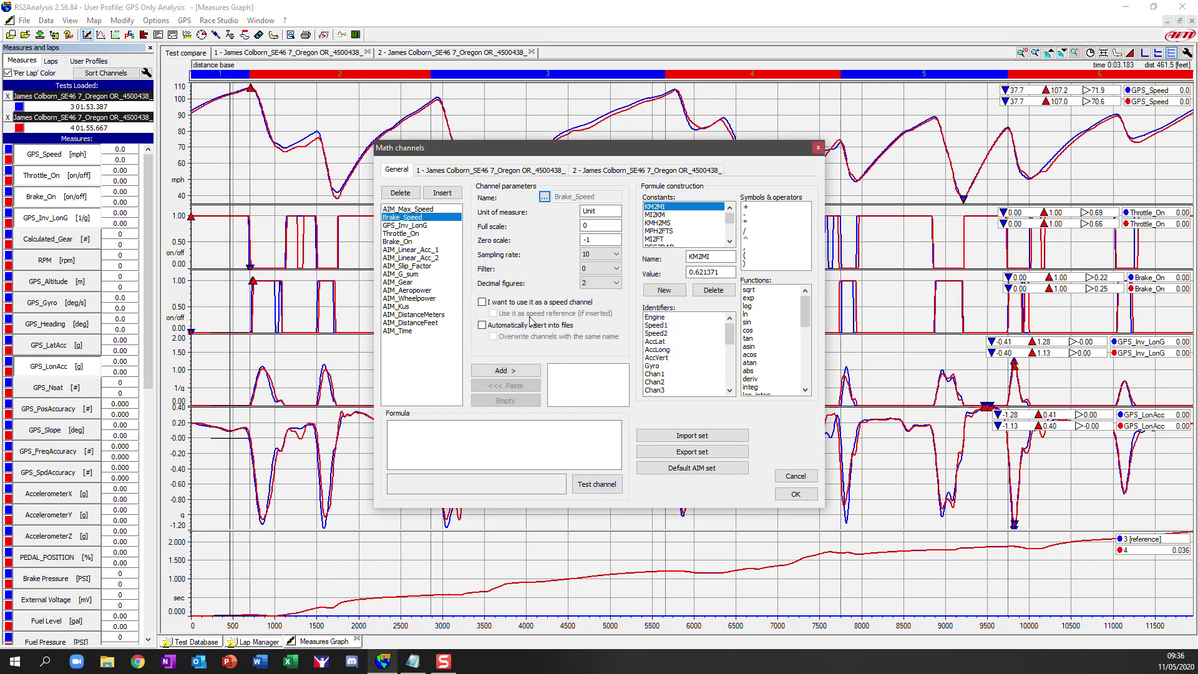
- Copy the formula IF(LT(GPS_LonAcc,-0.15),deriv(GPS_LonAcc),0) from the GPS BRAKE SPEED notes in Notepad into the Brake_Speed channel's formula
key("alt+Tab")
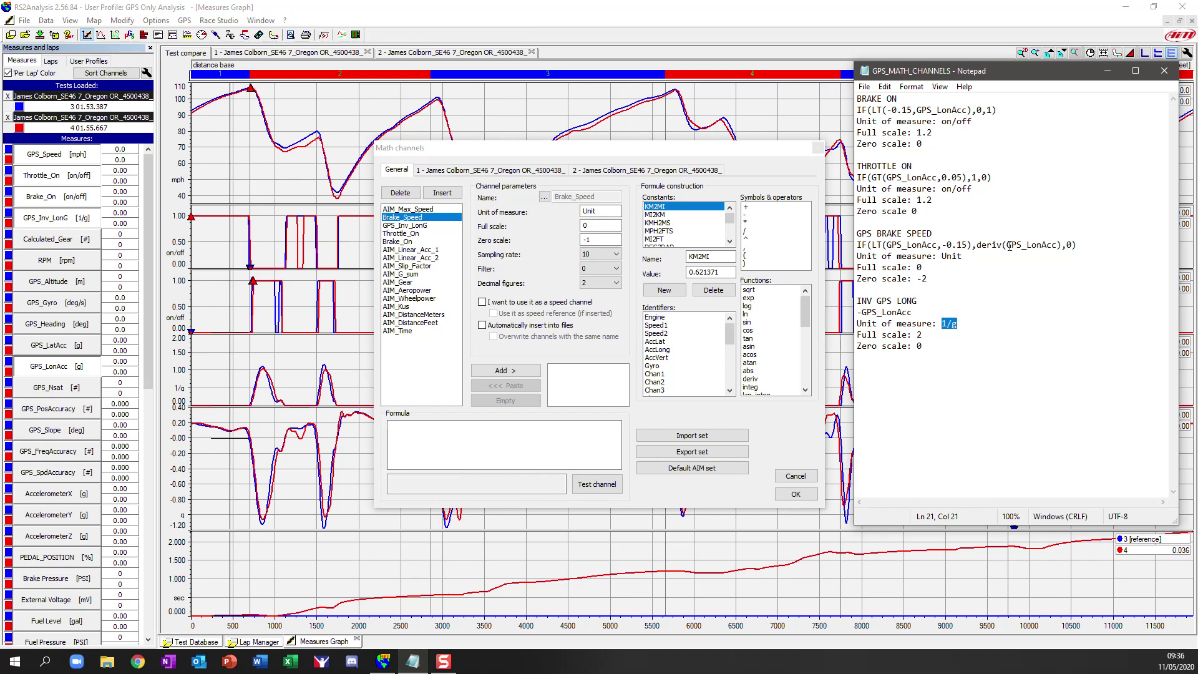
left_click(974, 328)
left_click_drag(1080, 246, 861, 245)
right_click(986, 245)
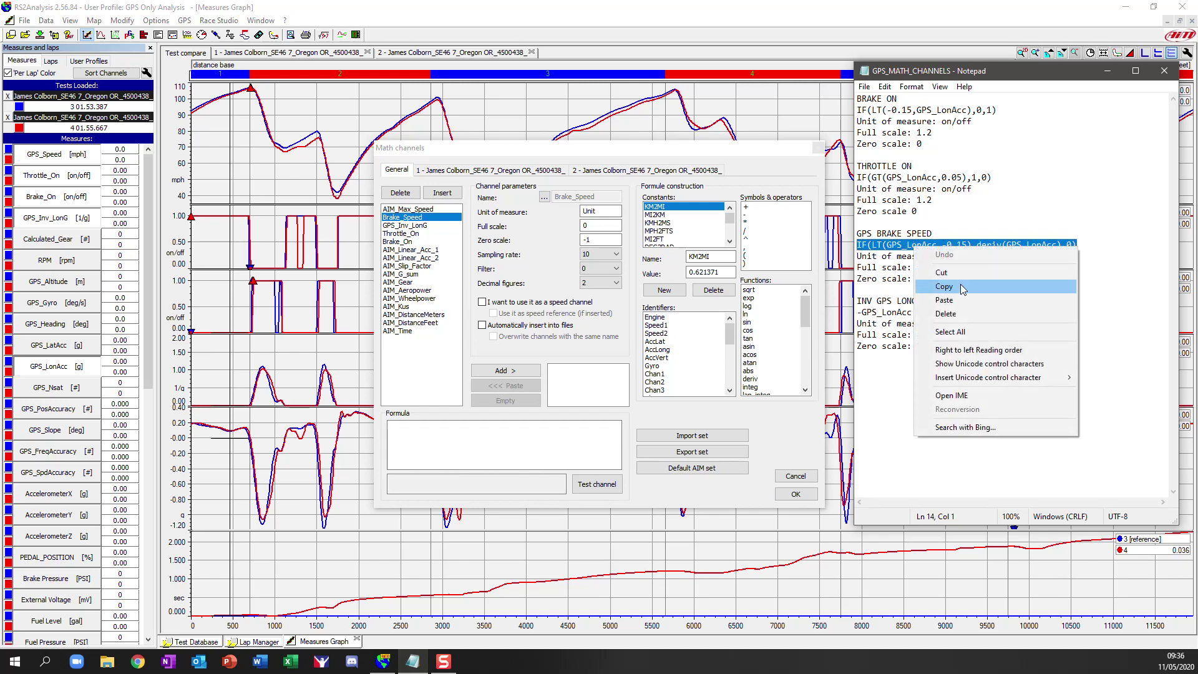
left_click(1004, 278)
left_click(438, 437)
right_click(438, 436)
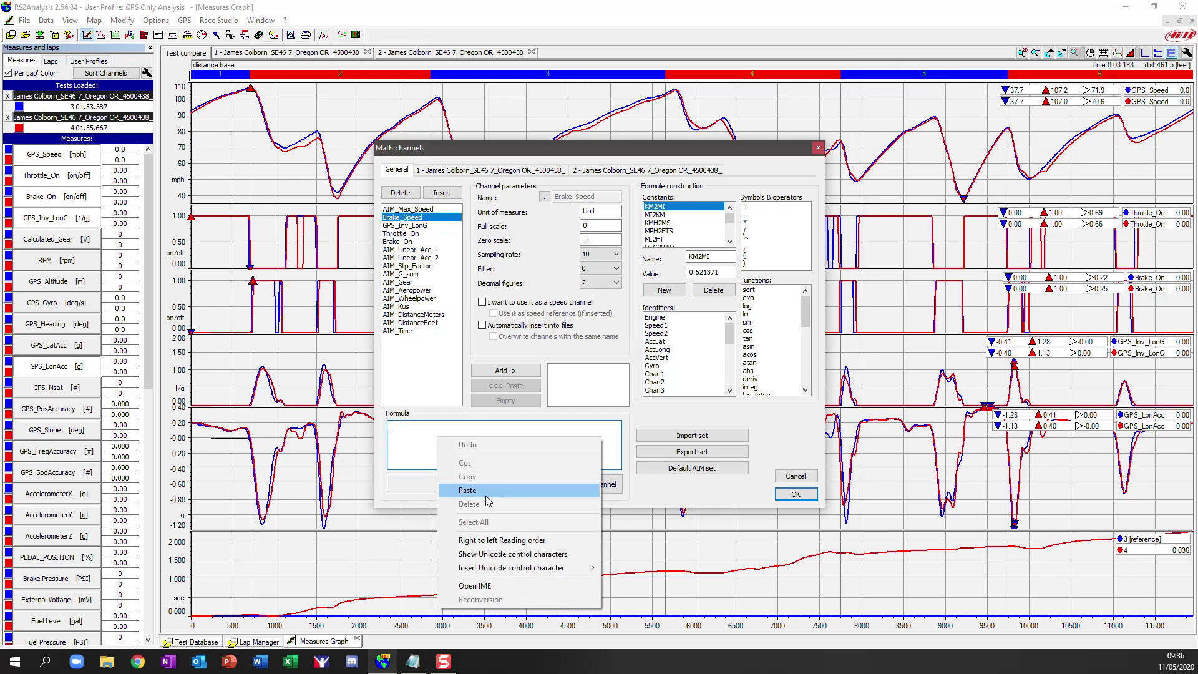
left_click(459, 492)
- Set Brake_Speed's zero scale to -2 as given in the Notepad notes and accept the math channels
left_click(412, 660)
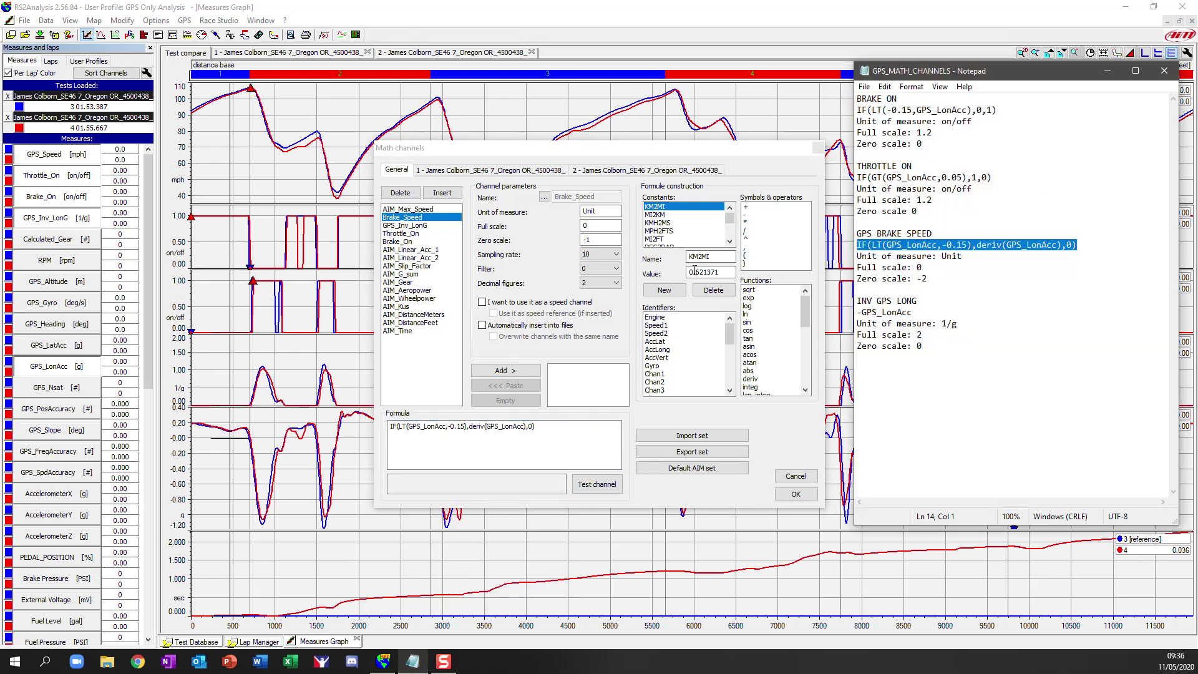
left_click(602, 241)
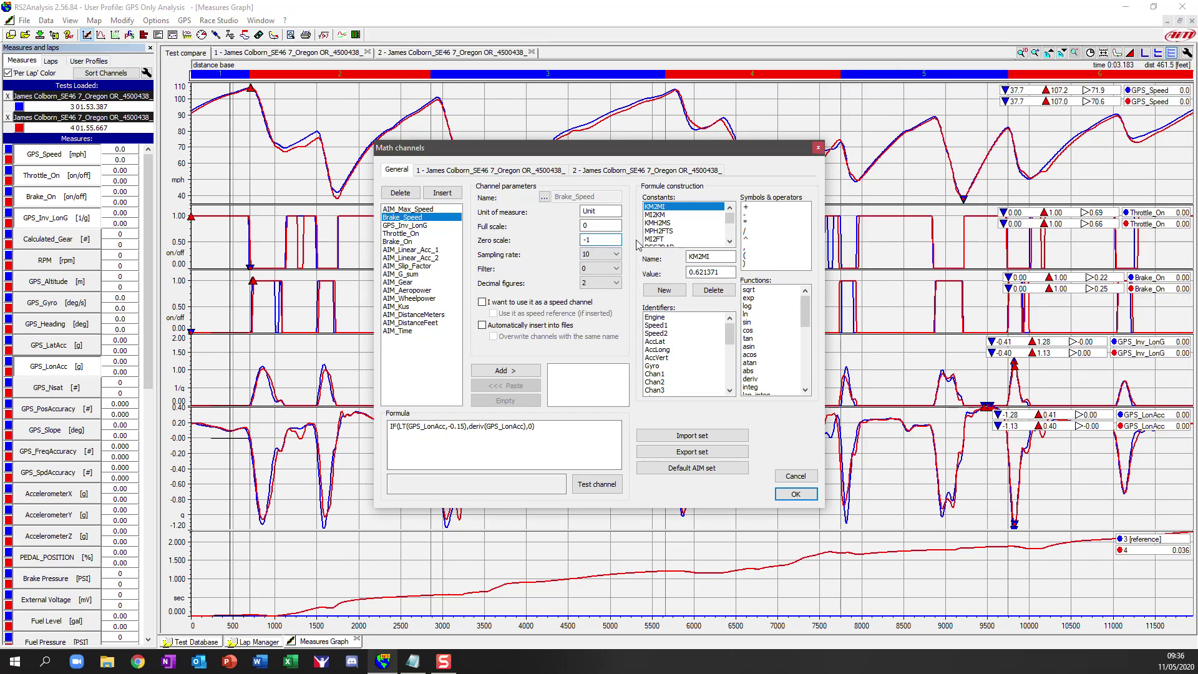
type("2")
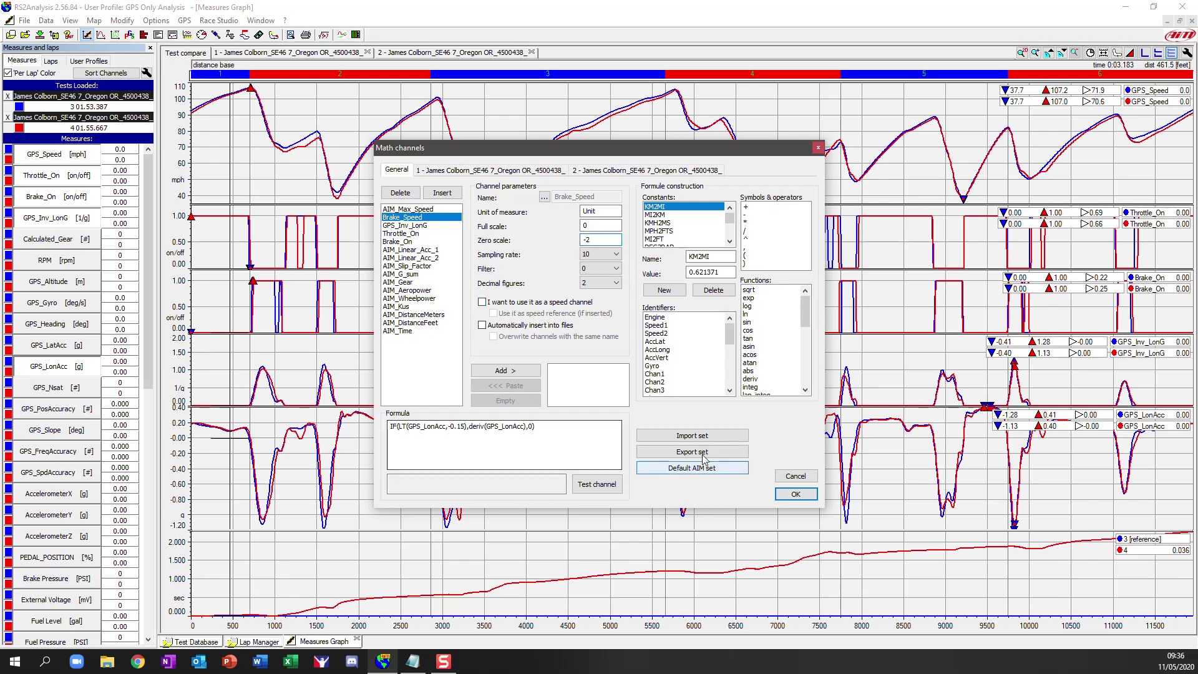
left_click(795, 494)
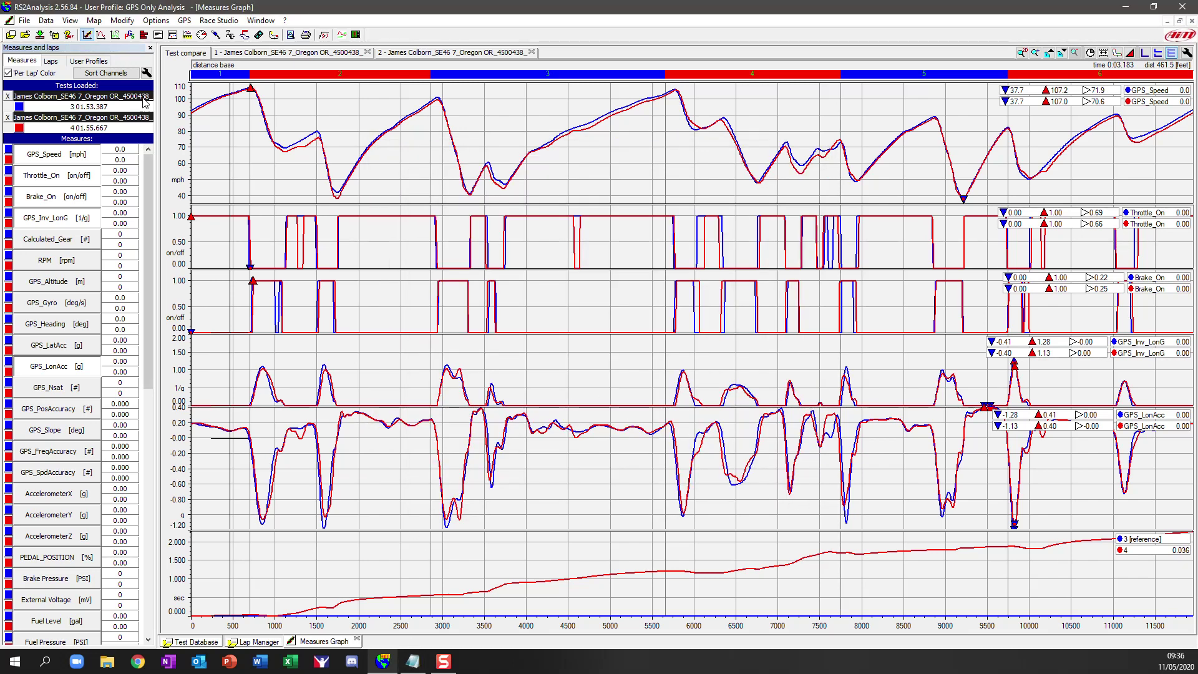
- Reopen the math channels and add Brake_Speed from the general set to the channels for copying
left_click(324, 35)
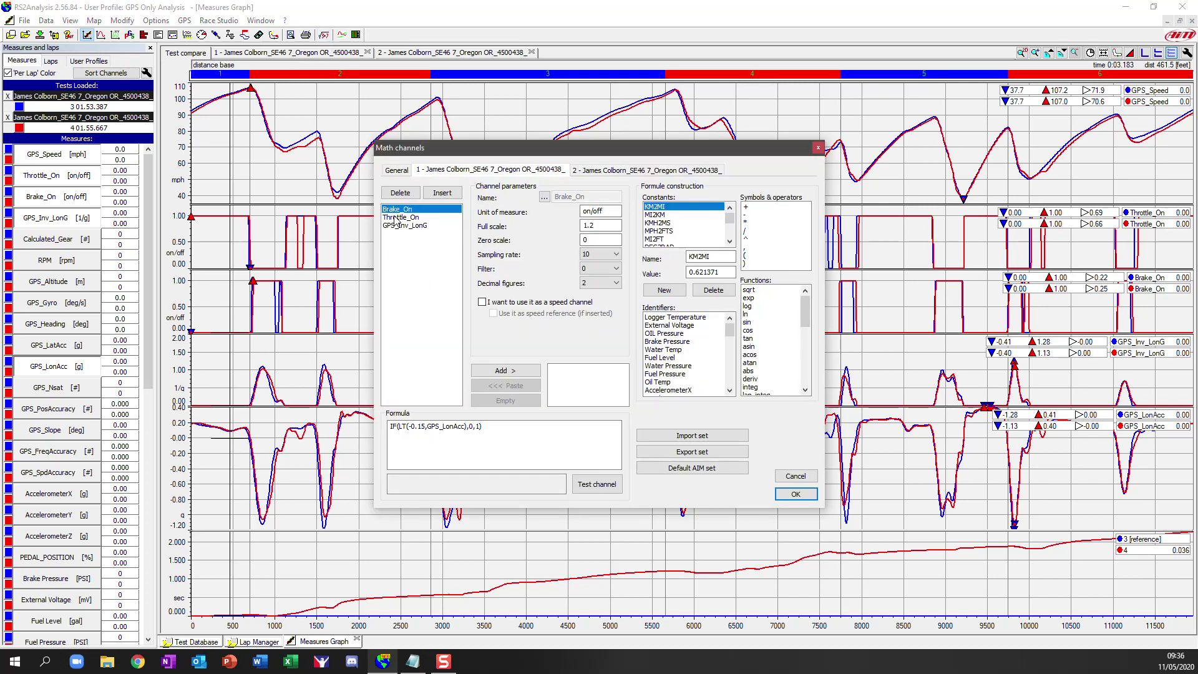
left_click(399, 170)
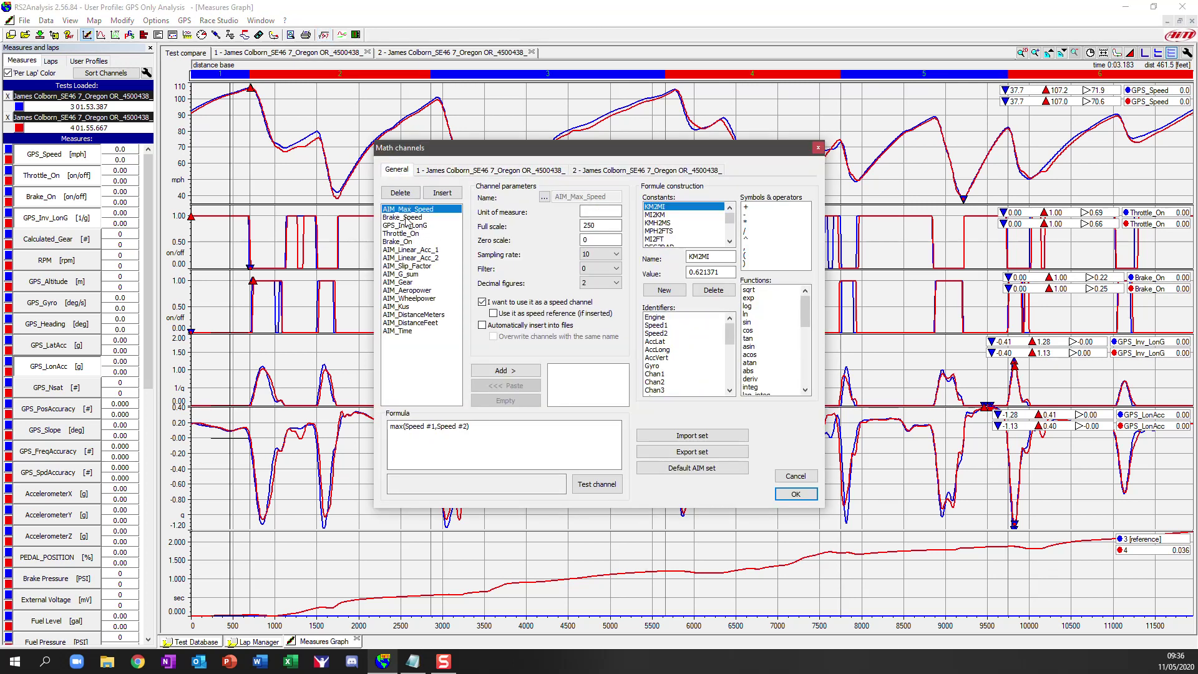
left_click(402, 218)
left_click(505, 371)
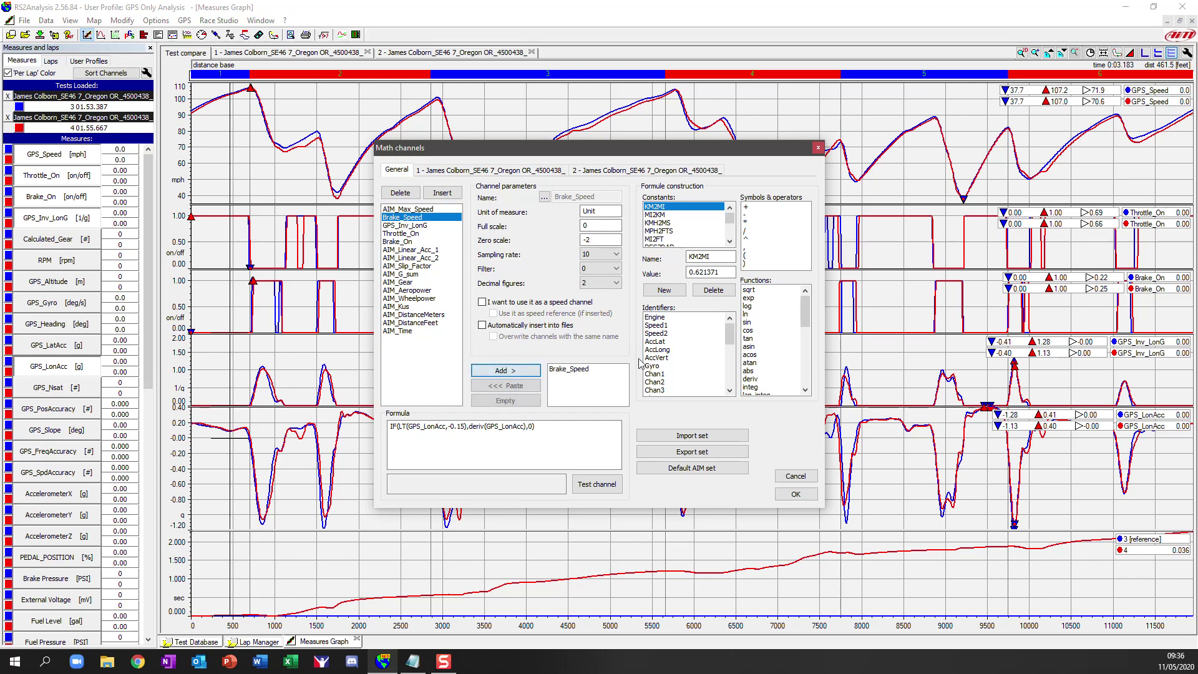
- Paste Brake_Speed into the math channels of both loaded tests and accept
left_click(490, 170)
left_click(505, 386)
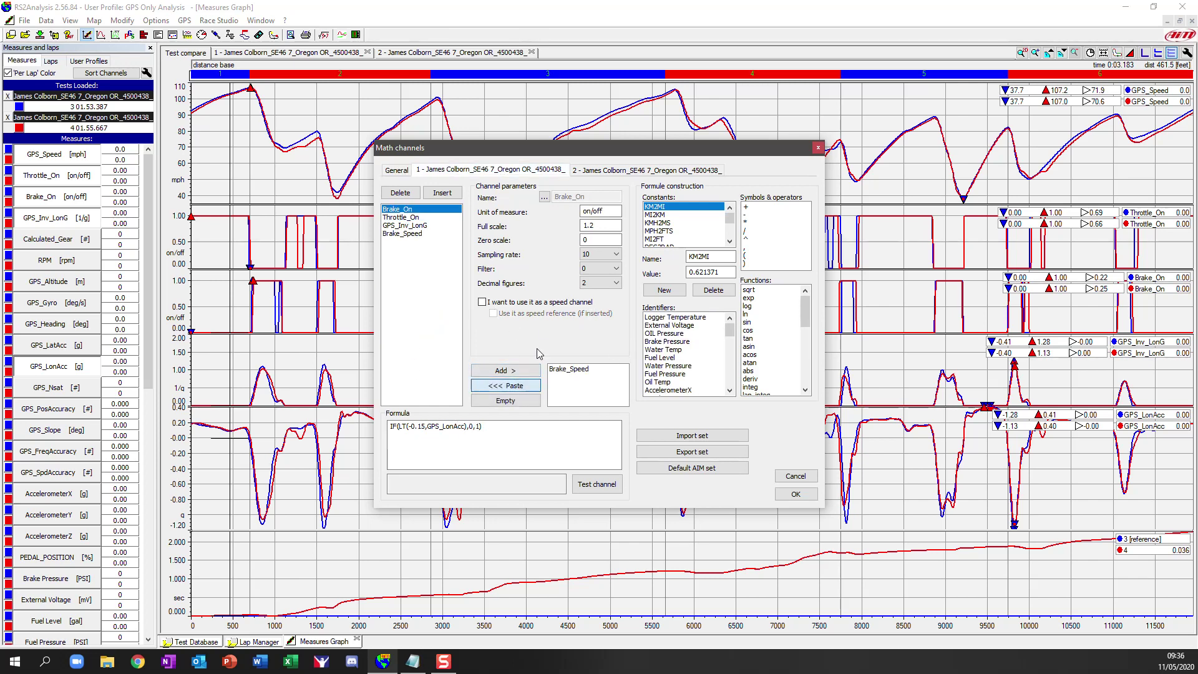
left_click(654, 171)
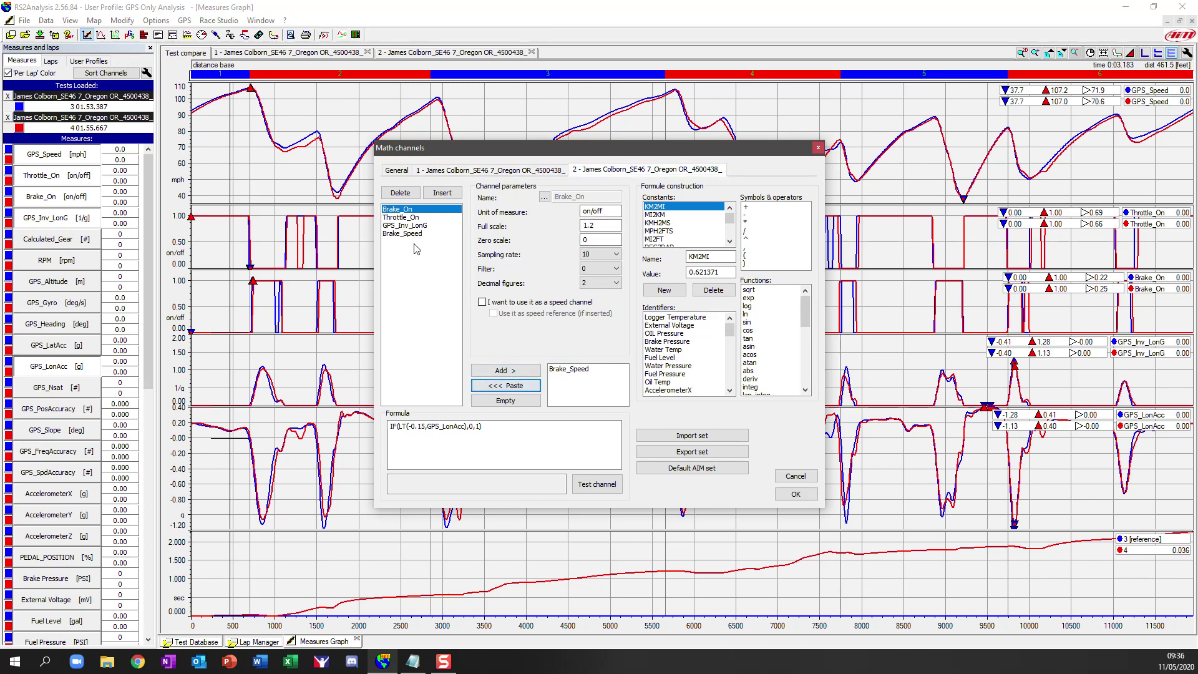
left_click(781, 496)
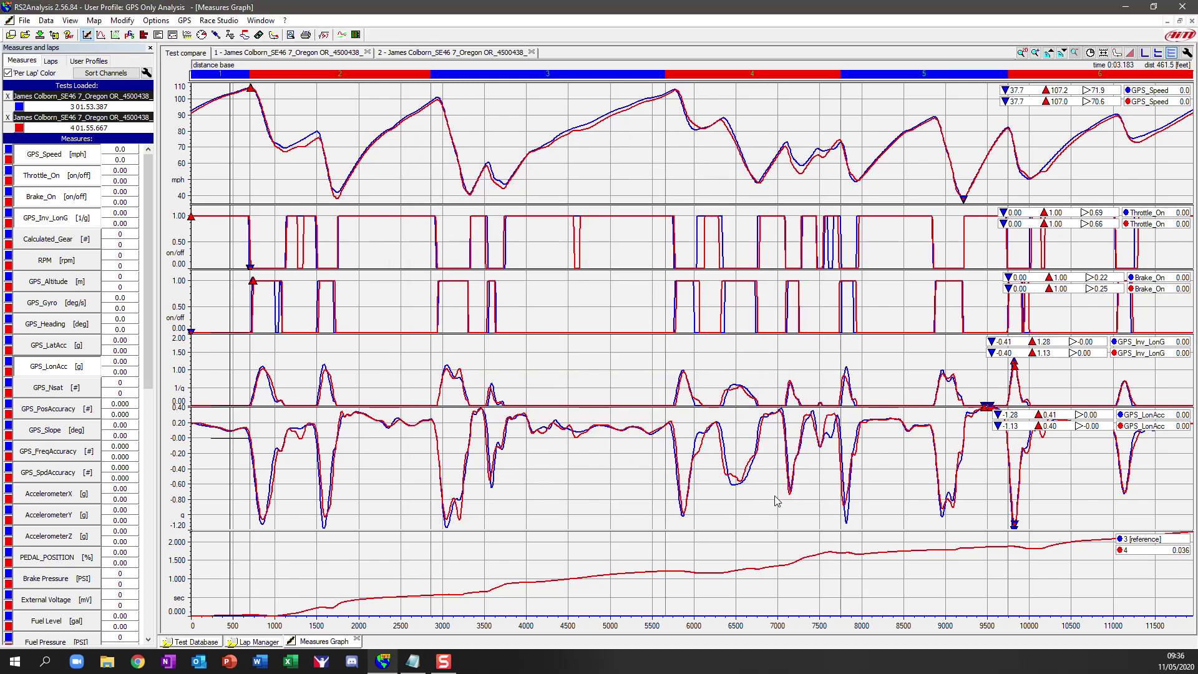
- Display Brake_Speed on the measures graph in place of GPS_LonAcc, and open the channel order settings
left_click(53, 223)
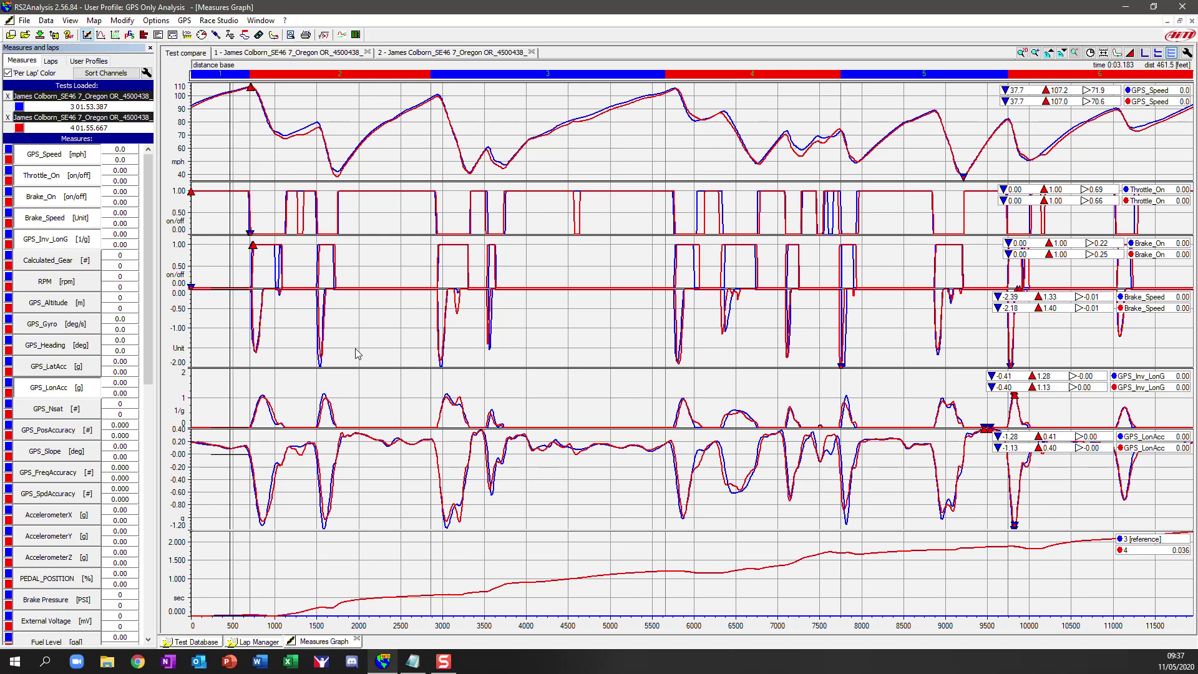
left_click(58, 388)
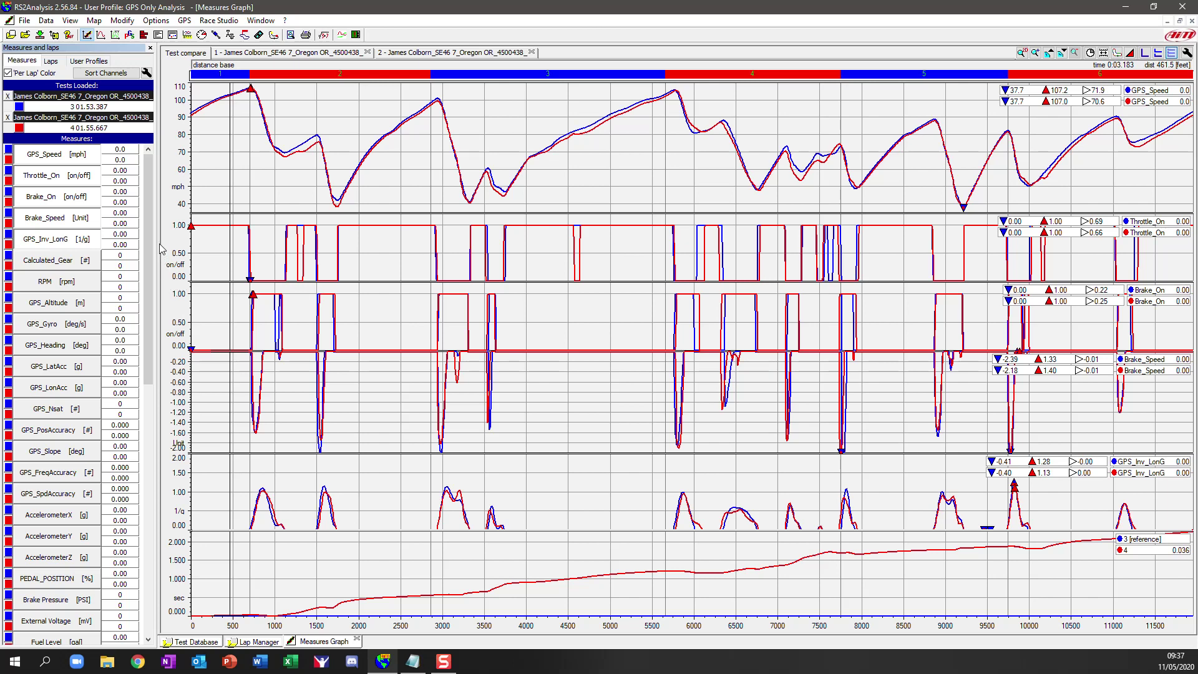
left_click(114, 75)
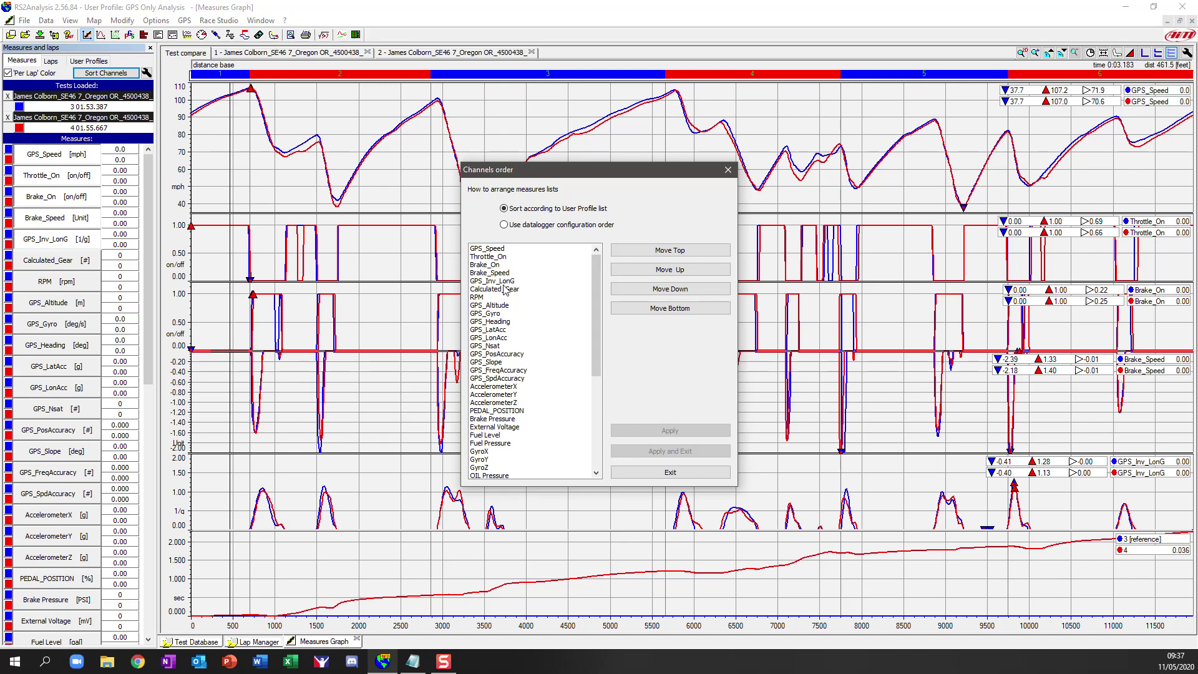
mouse_move(598, 318)
left_mouse_down()
mouse_move(609, 415)
mouse_move(606, 308)
left_mouse_up()
left_click(496, 256)
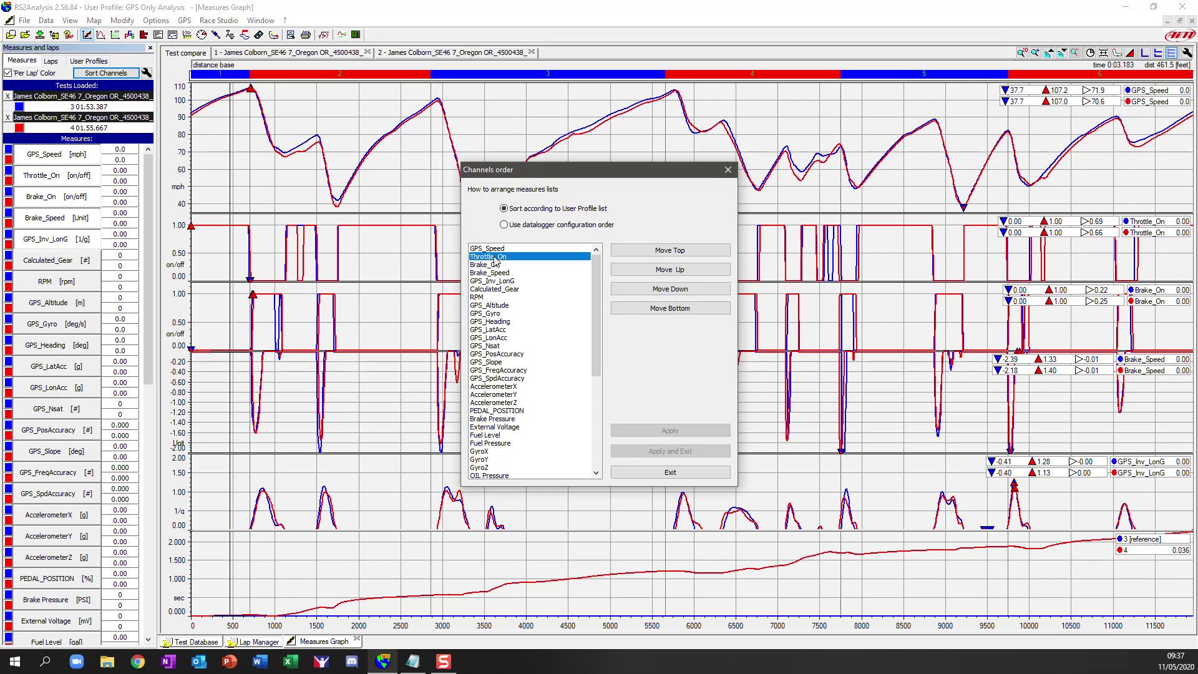
left_click(682, 290)
left_click(679, 269)
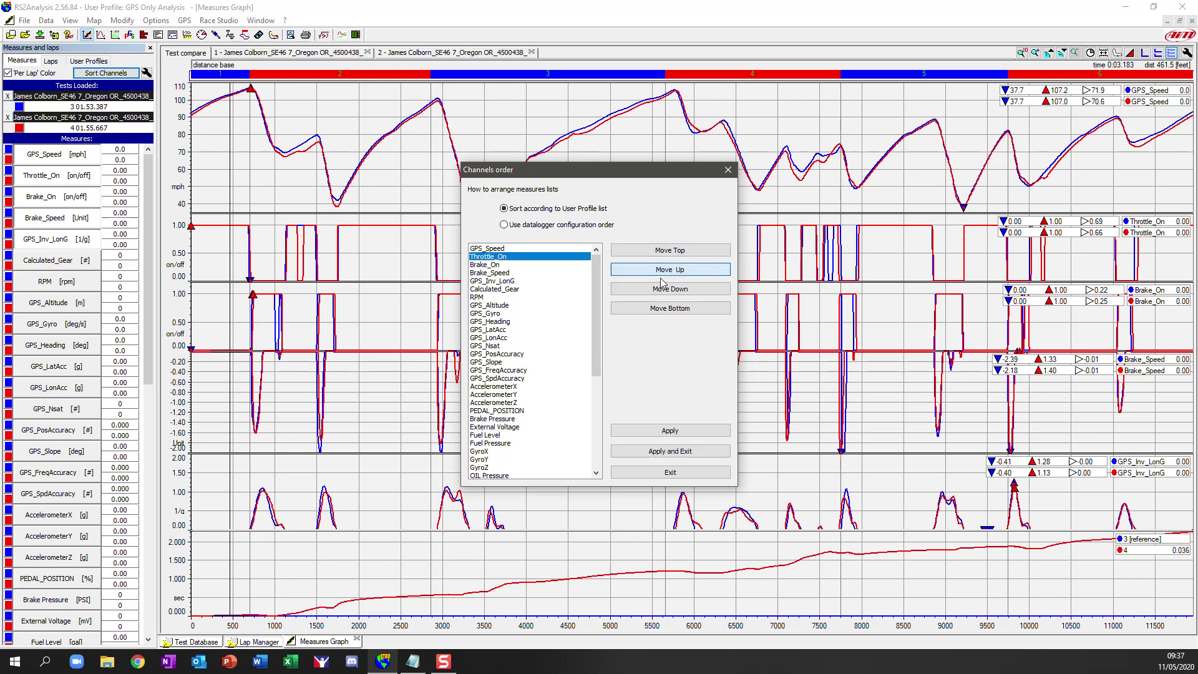
- Move Brake_Speed down one place below GPS_Inv_LonG in the channel order, apply it and close the settings
left_click(504, 274)
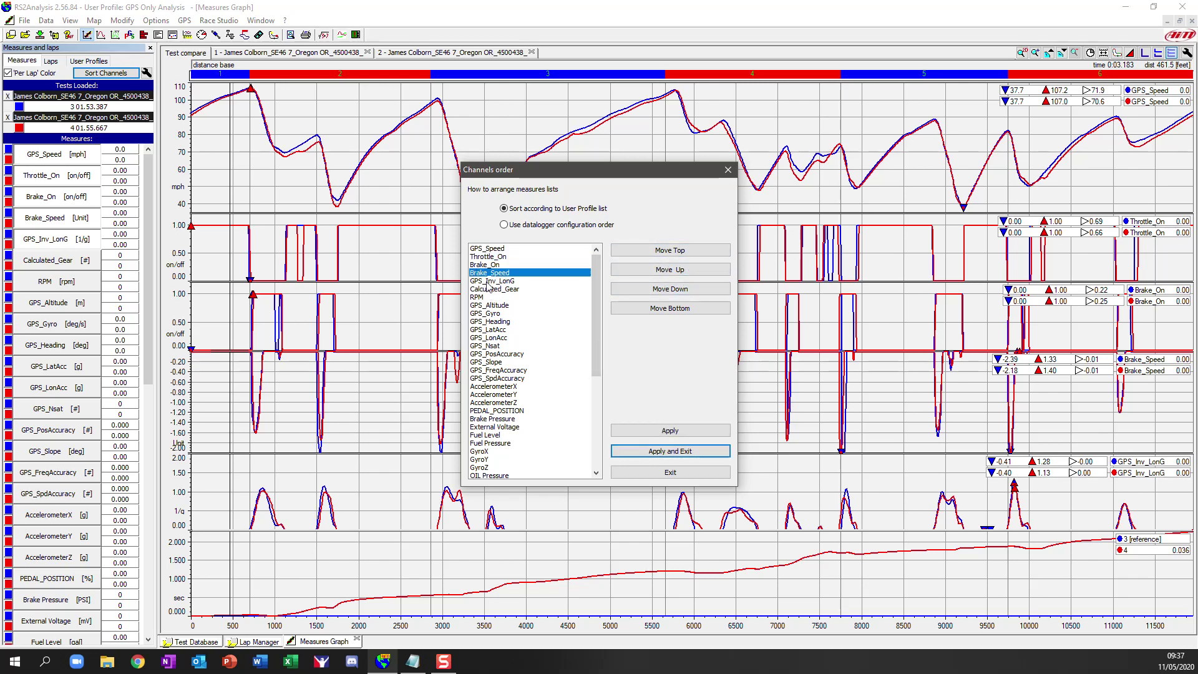
left_click(672, 289)
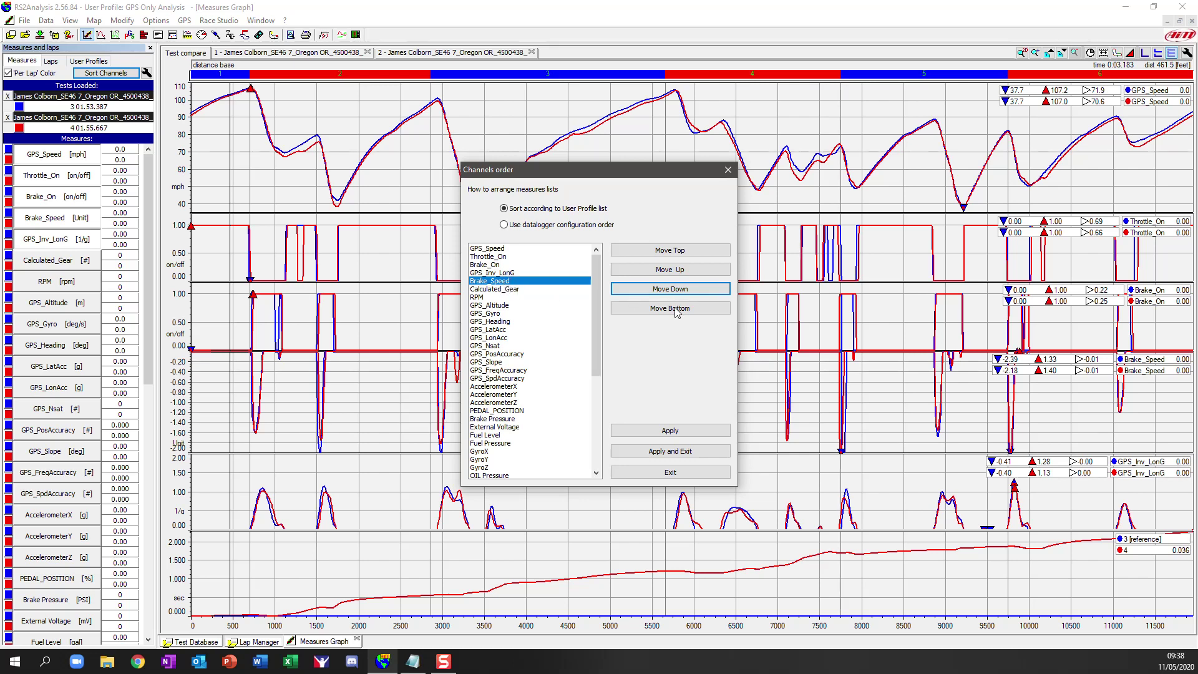
left_click(679, 452)
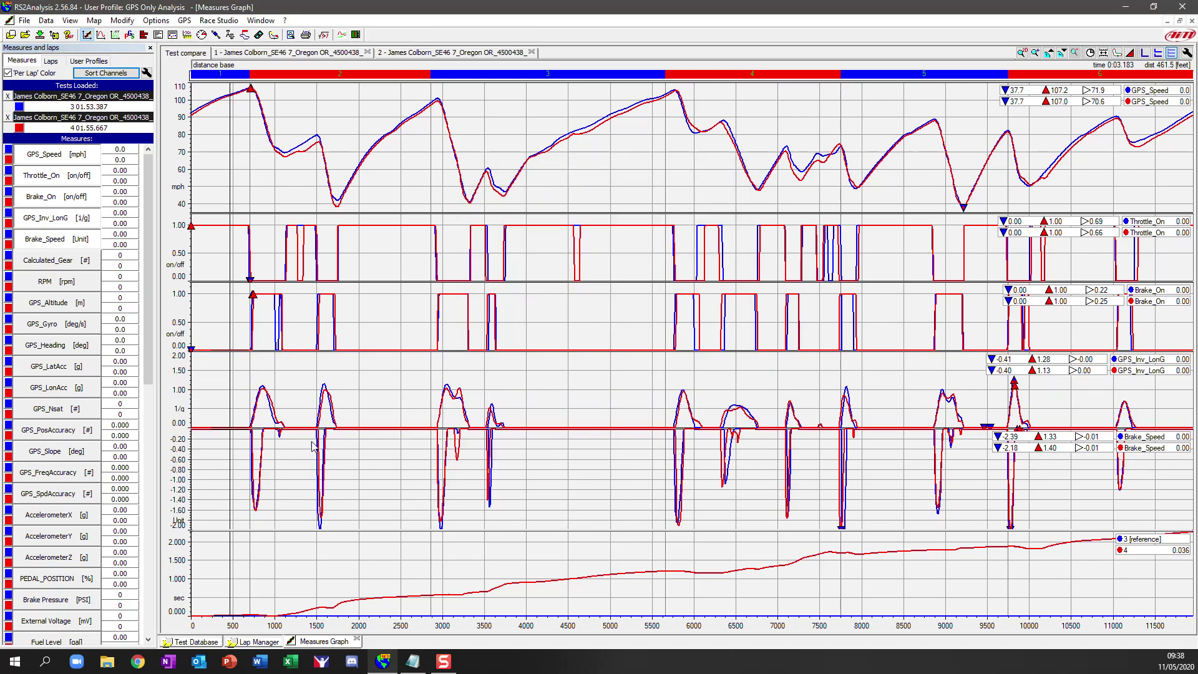